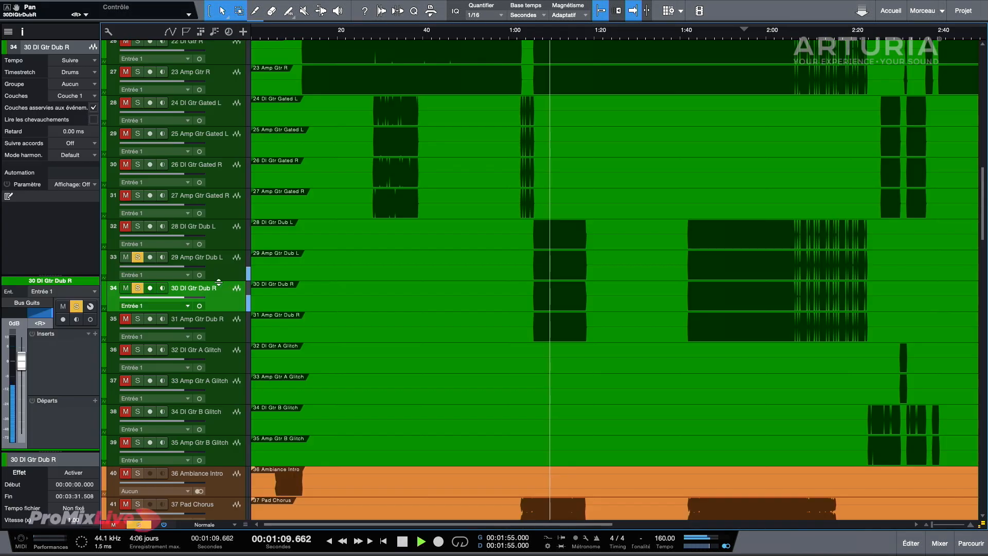
# - Take 29 Amp Gtr Dub L out of solo and audition 30 DI Gtr Dub R on its own
pyautogui.click(125, 288)
pyautogui.click(138, 287)
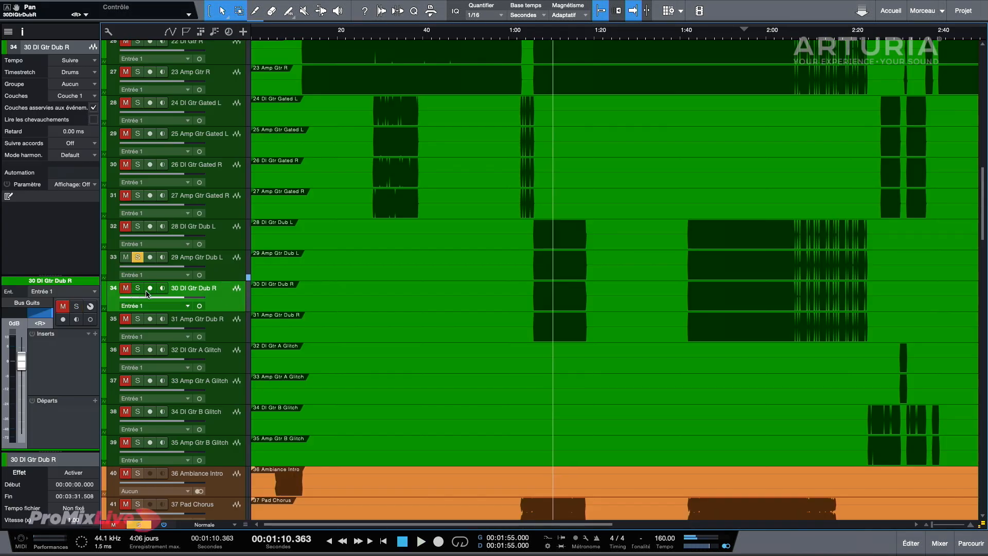
pyautogui.click(138, 257)
pyautogui.click(126, 287)
pyautogui.click(138, 288)
pyautogui.press('space')
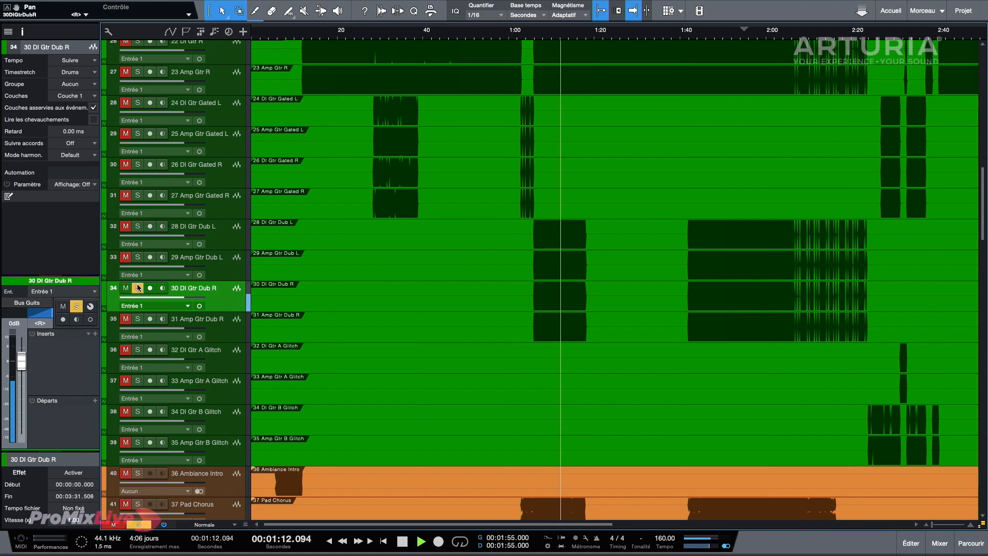
# - Switch the solo from 30 DI Gtr Dub R to 29 Amp Gtr Dub L and audition it from its second section
pyautogui.click(137, 287)
pyautogui.click(137, 256)
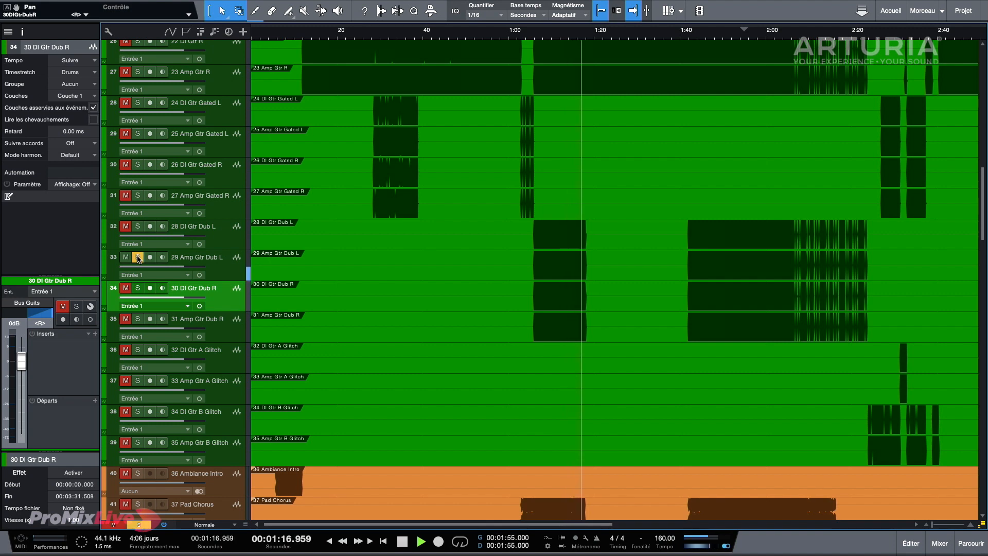
pyautogui.press('space')
pyautogui.click(715, 34)
pyautogui.press('space')
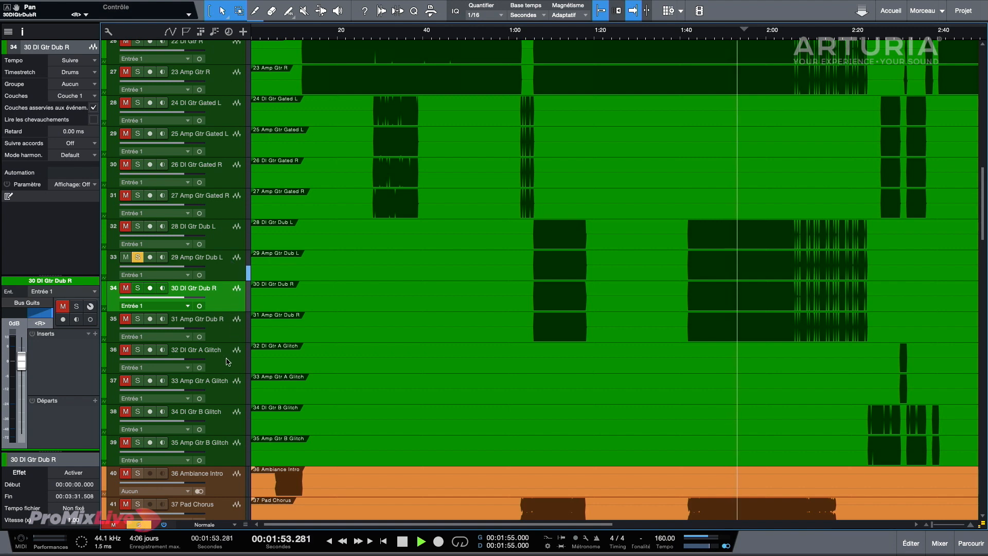
# - Briefly solo 32 DI Gtr A Glitch, stop playback and clear the solo on 29 Amp Gtr Dub L
pyautogui.click(137, 351)
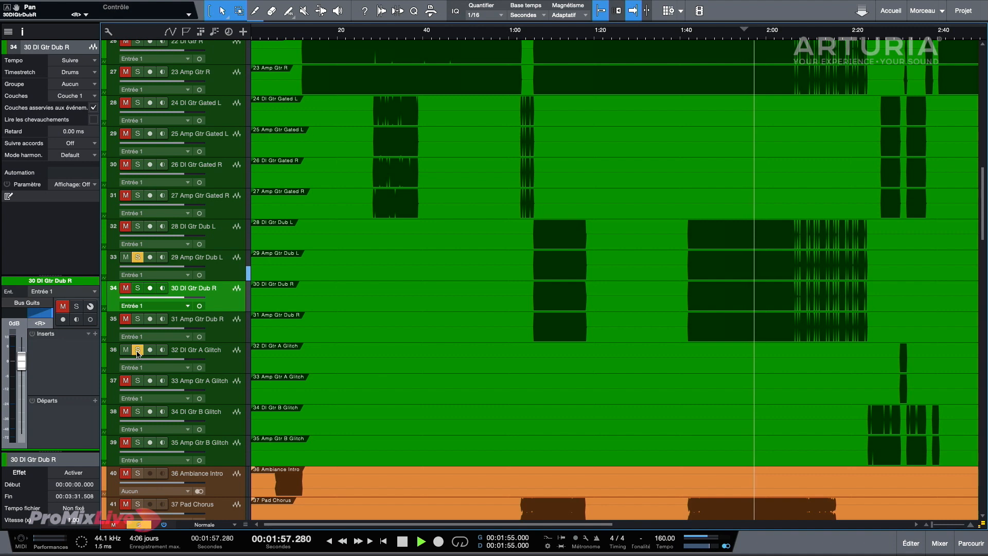
pyautogui.click(137, 350)
pyautogui.press('space')
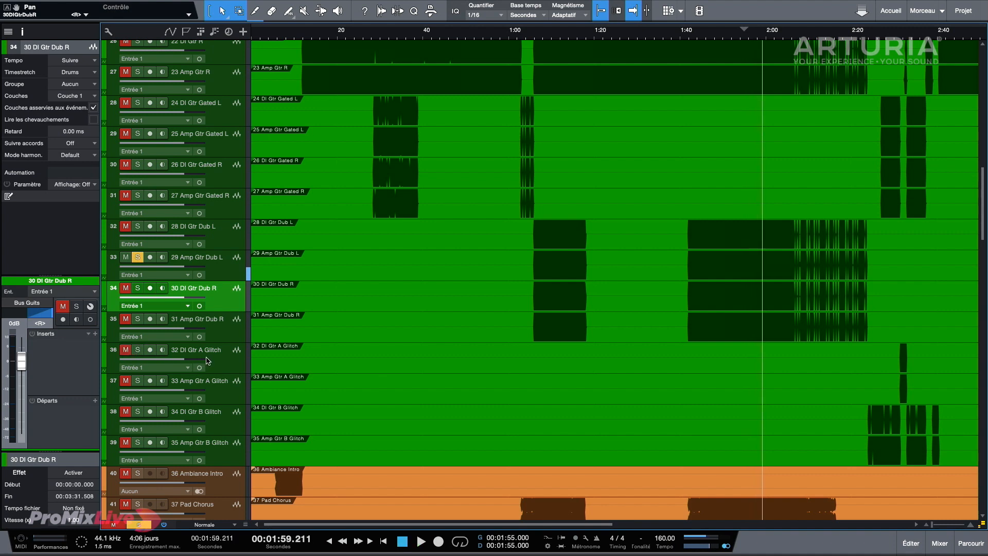
pyautogui.click(136, 261)
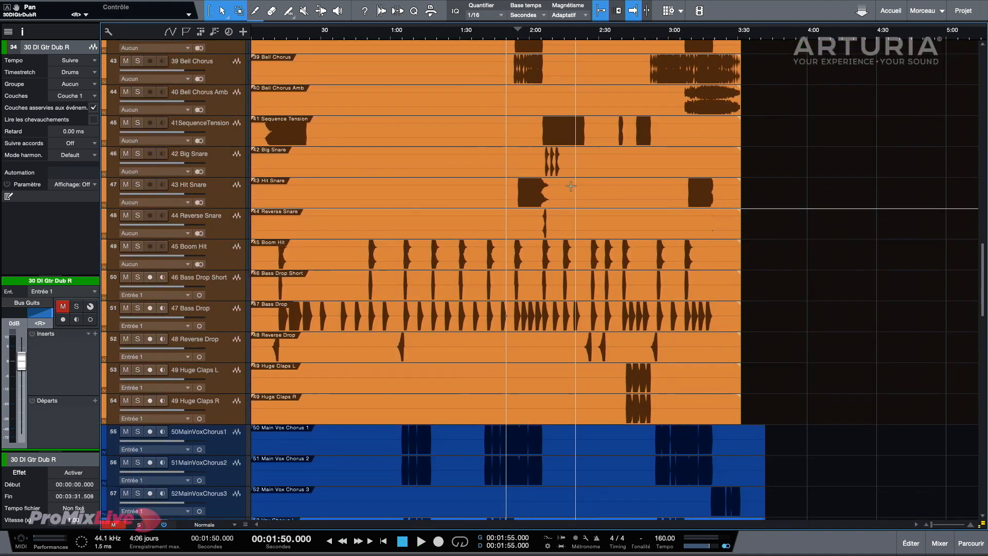
# - Solo the TBR You Better Shoot Me reference mix track below the vocals and play it from 1:50
pyautogui.scroll(-15, 569, 189)
pyautogui.scroll(-10, 569, 188)
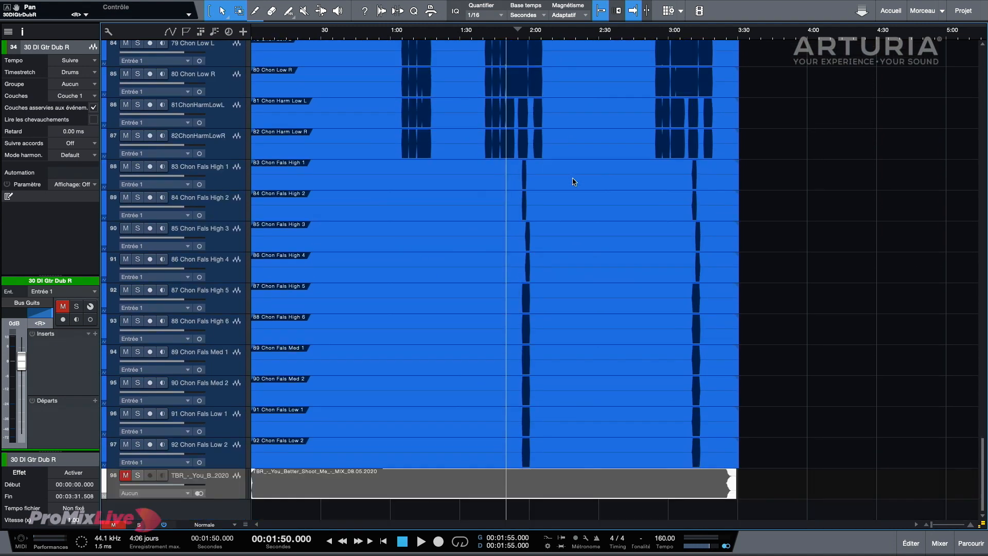
pyautogui.click(138, 476)
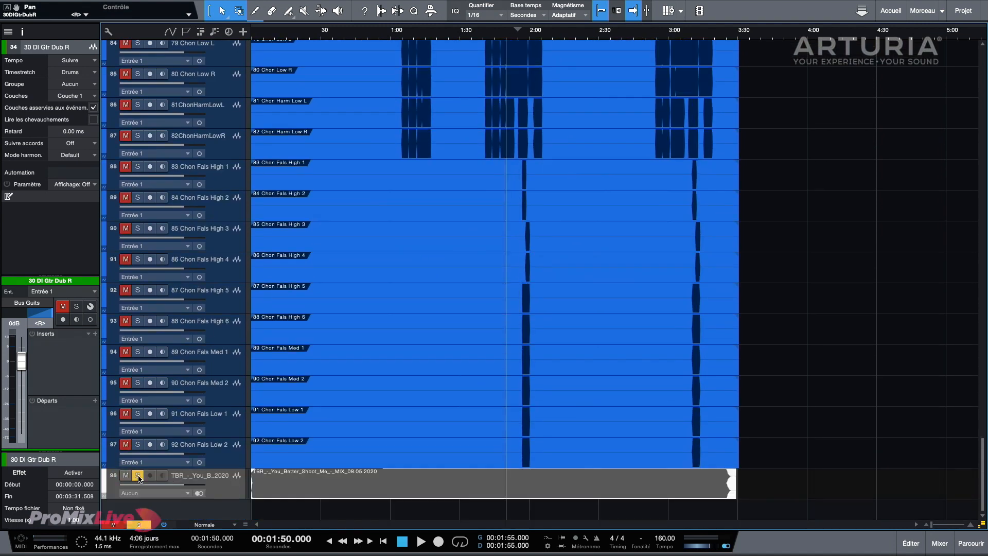
pyautogui.press('space')
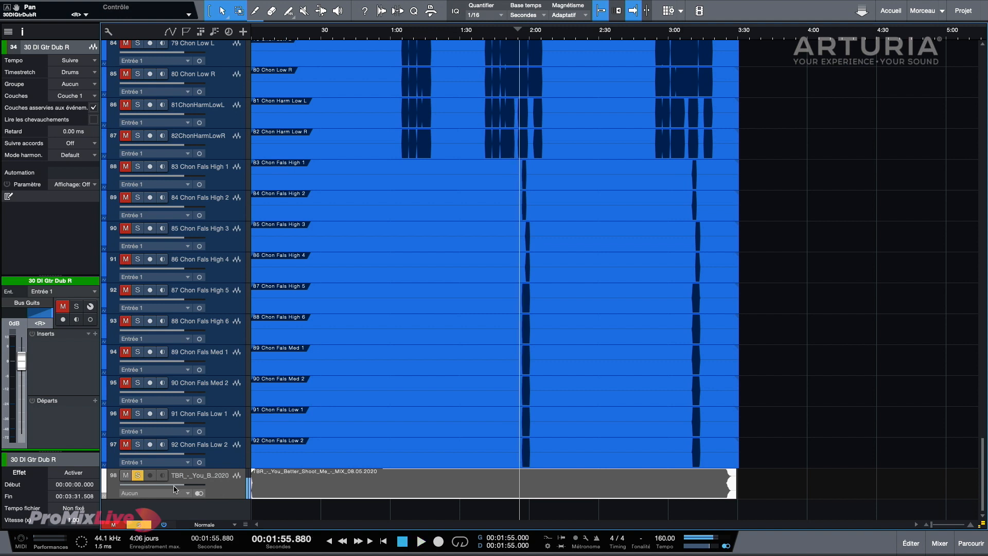
# - Clear the reference mix solo and play the session mix while looking over the blue vocal tracks
pyautogui.click(139, 477)
pyautogui.press('space')
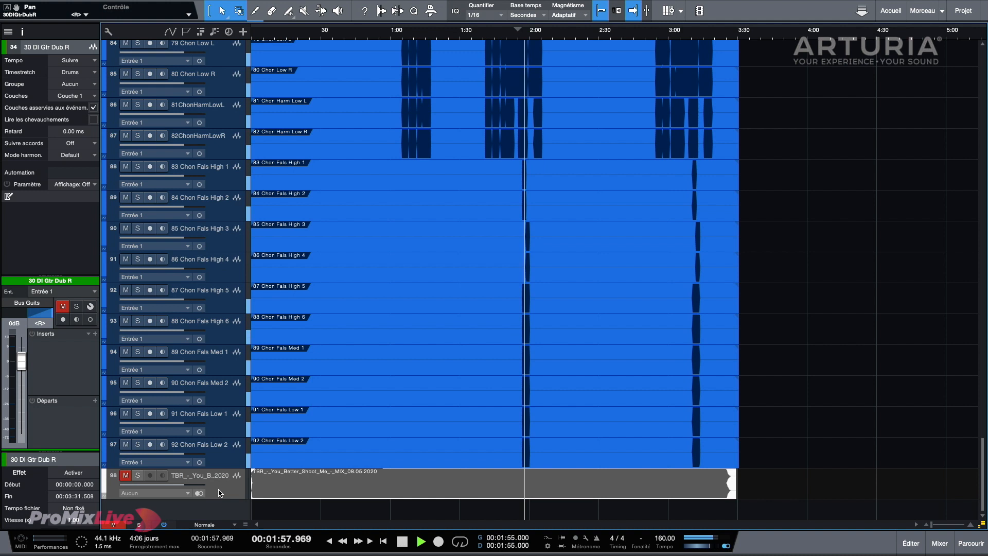
pyautogui.scroll(5, 227, 468)
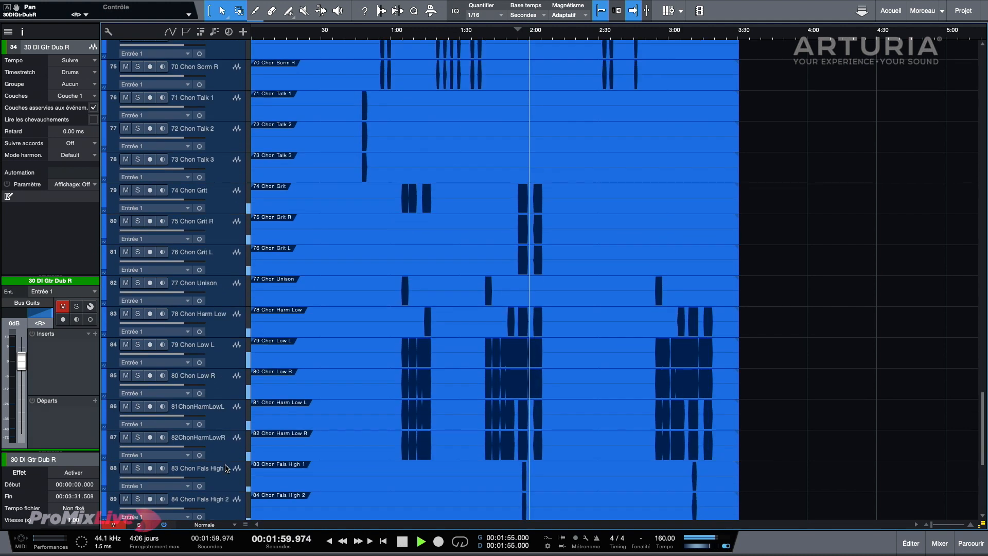
pyautogui.scroll(14, 226, 468)
pyautogui.scroll(-14, 226, 468)
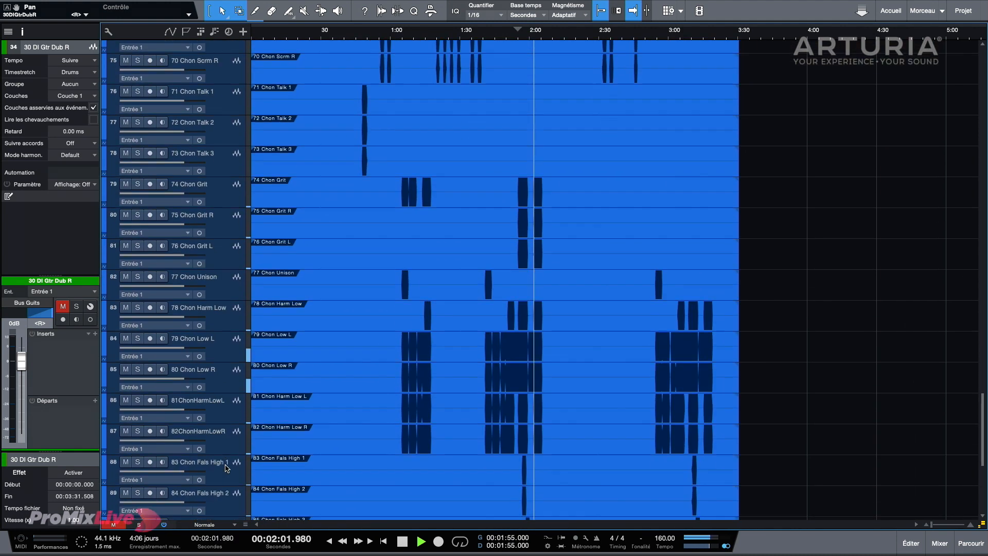
pyautogui.scroll(-5, 227, 469)
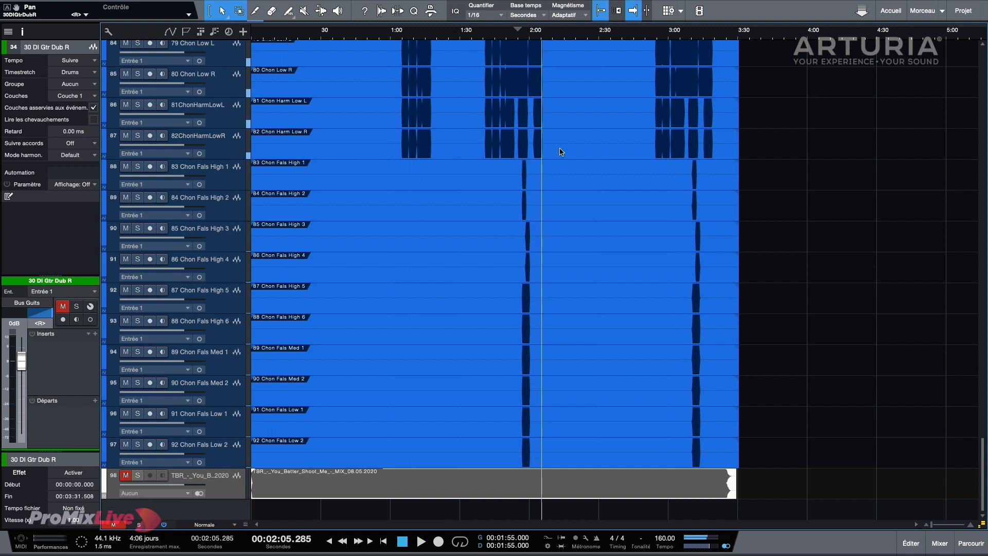
# - Compare the soloed reference mix from 1:45 with the session mix playing on from where it was left, and stop playback
pyautogui.click(502, 37)
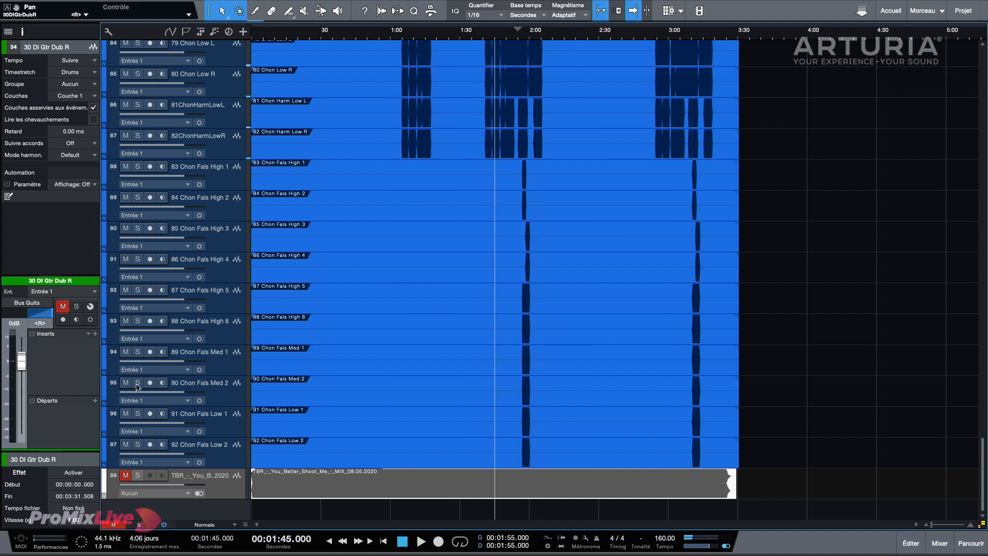
pyautogui.click(138, 475)
pyautogui.press('space')
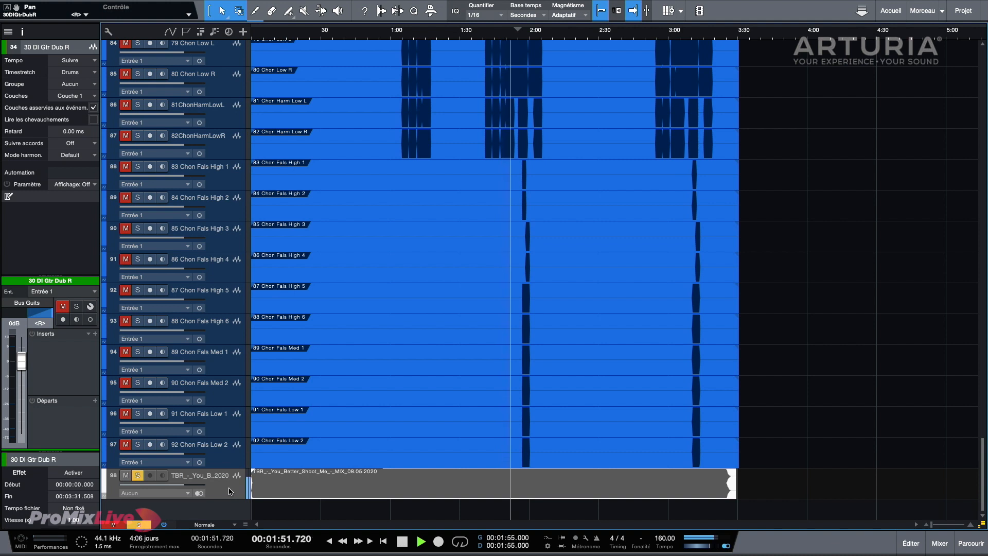
pyautogui.press('space')
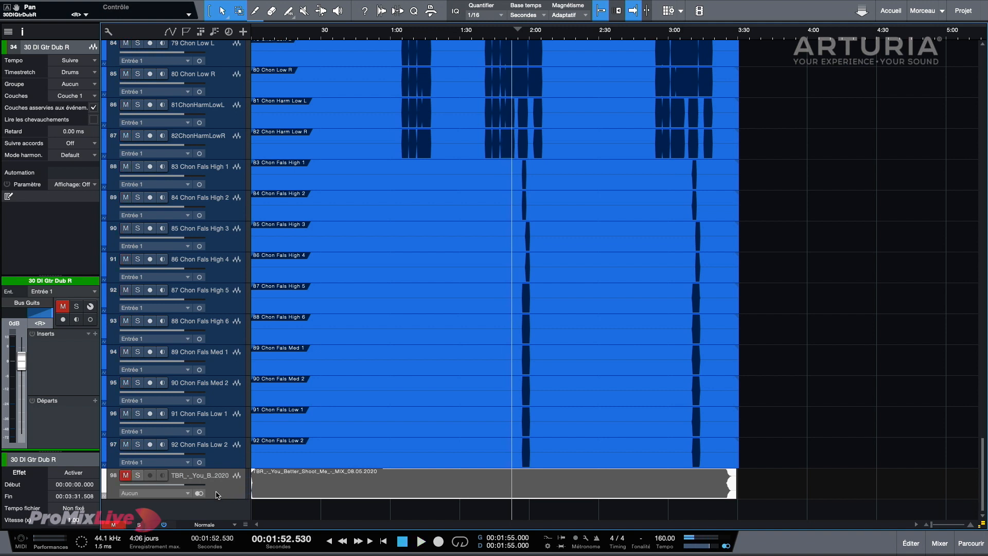
pyautogui.press('space')
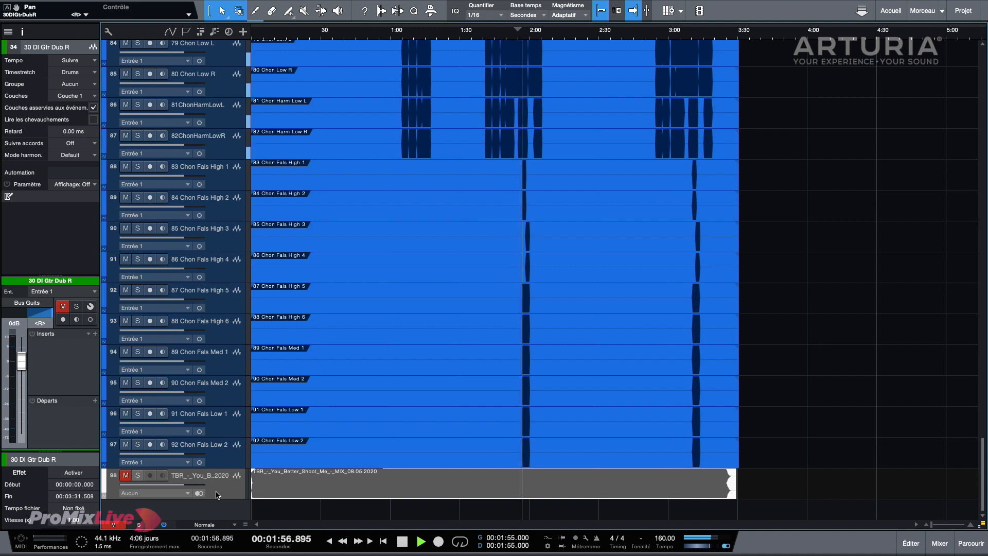
pyautogui.press('space')
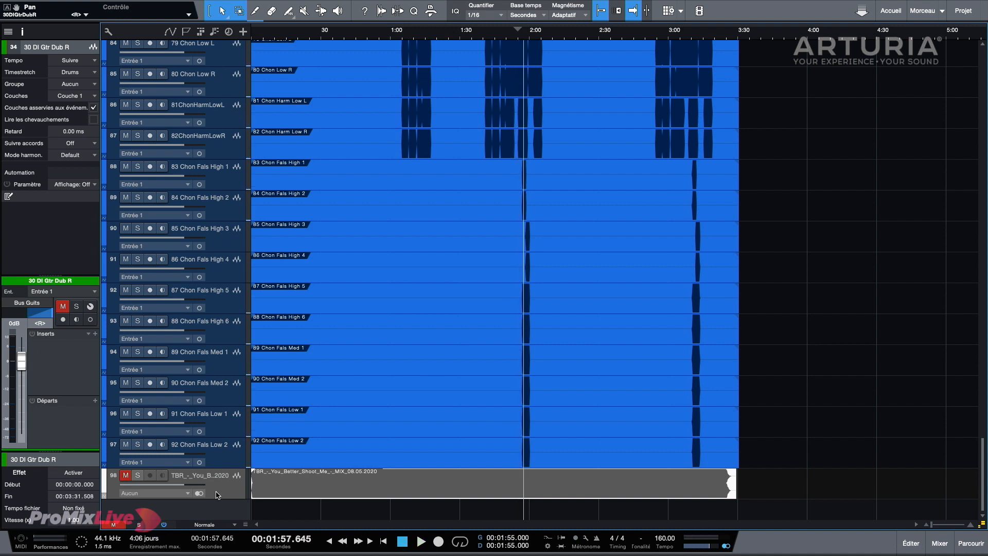
# - Open the mixer, solo Bus Vox and start playback
pyautogui.scroll(15, 216, 495)
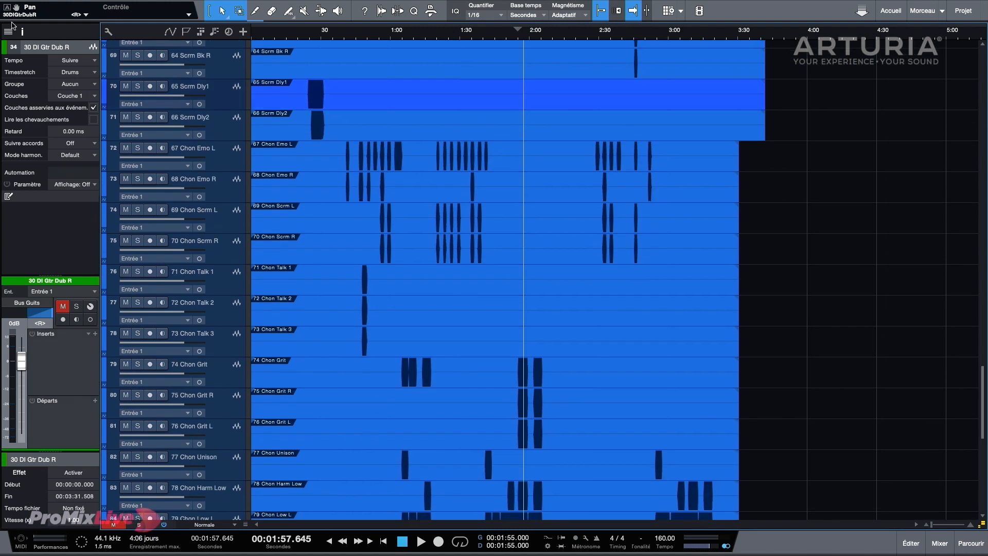
pyautogui.press('F3')
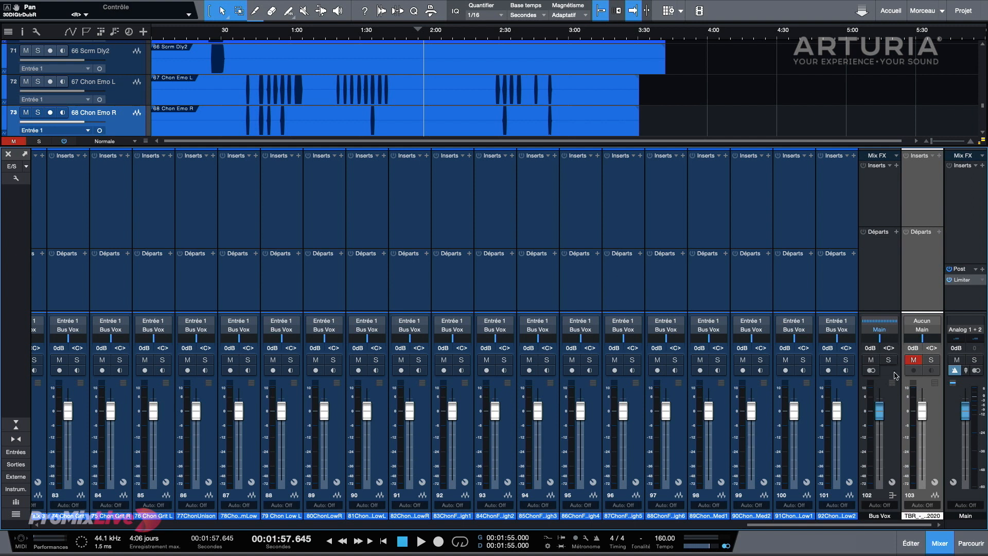
pyautogui.click(889, 361)
pyautogui.press('space')
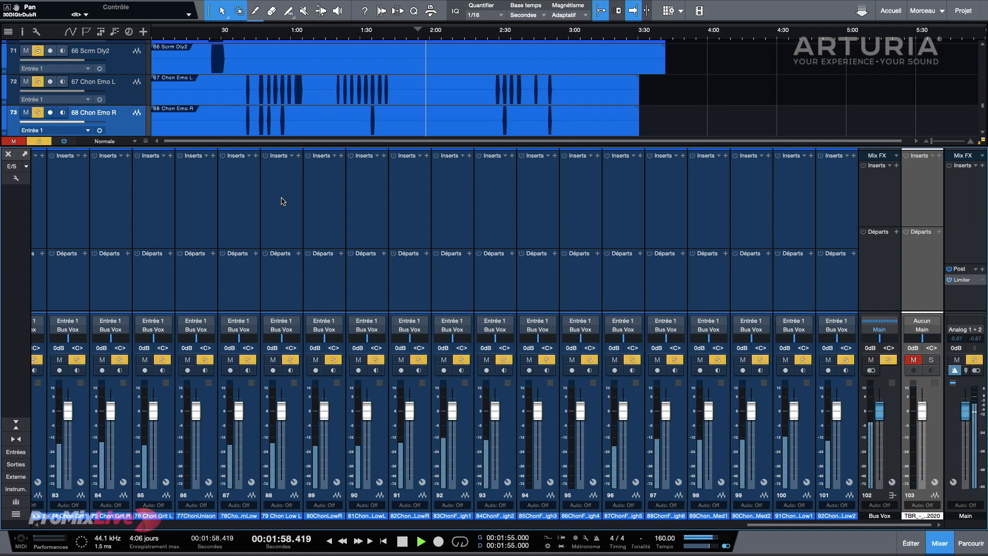
# - Enable returning to the start position after stopping and restart playback from 1:50
pyautogui.click(292, 6)
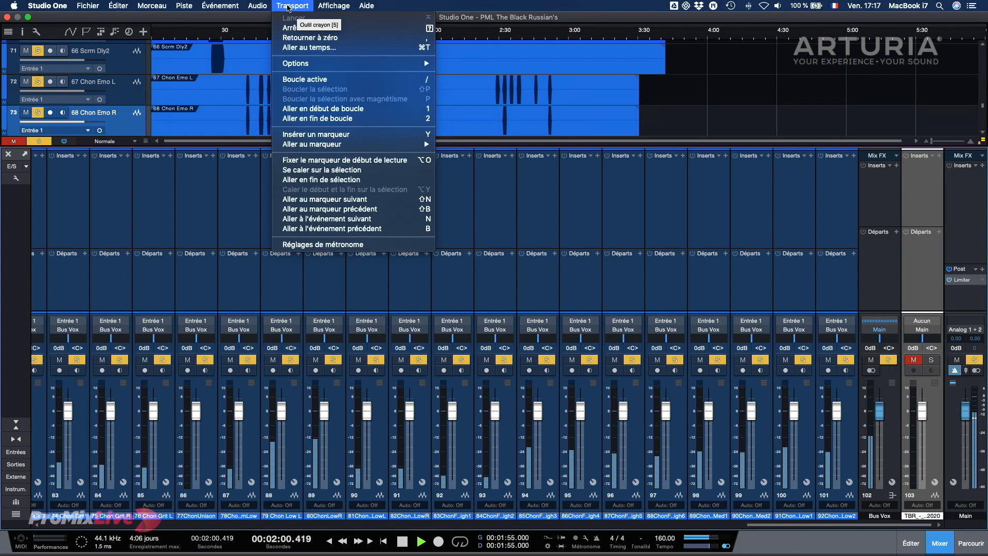
pyautogui.moveTo(426, 63)
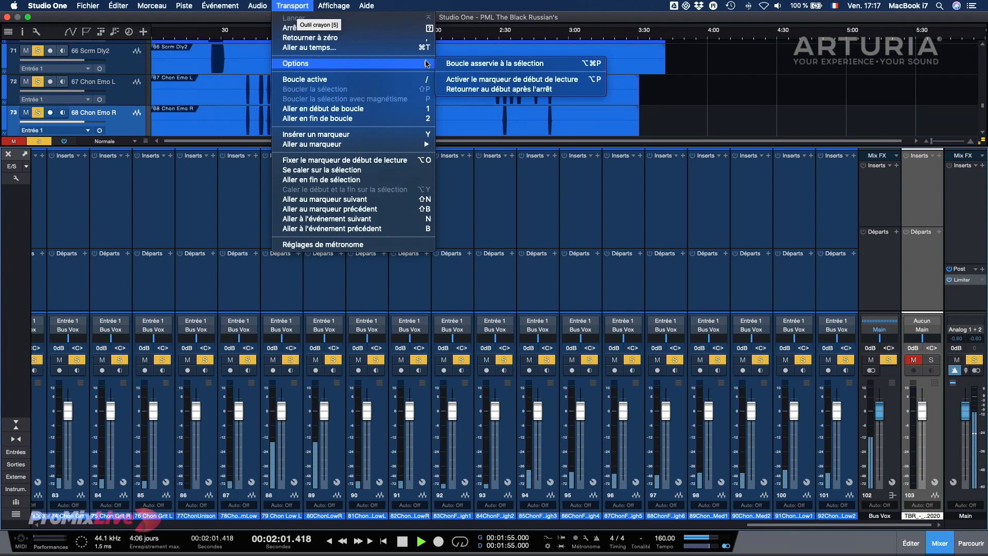
pyautogui.click(482, 89)
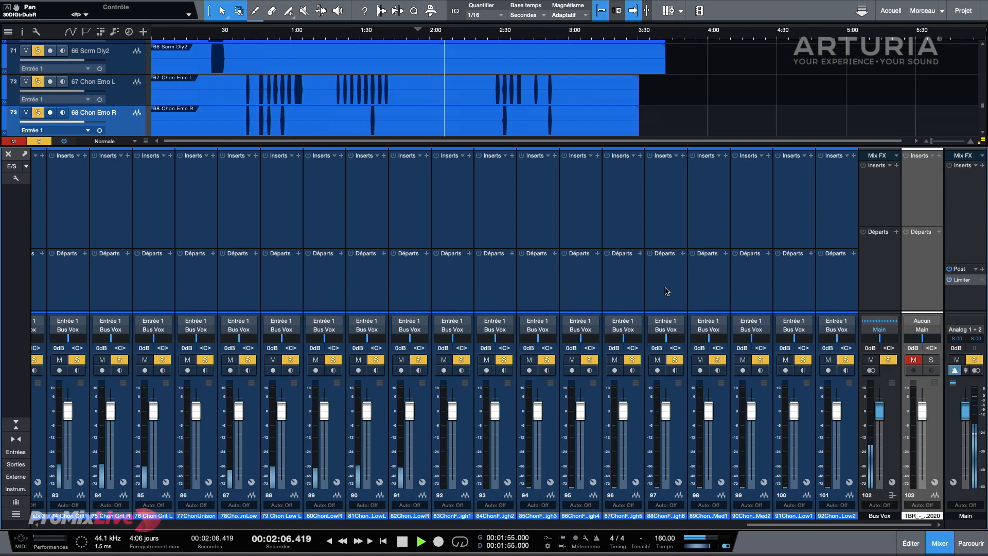
pyautogui.click(405, 33)
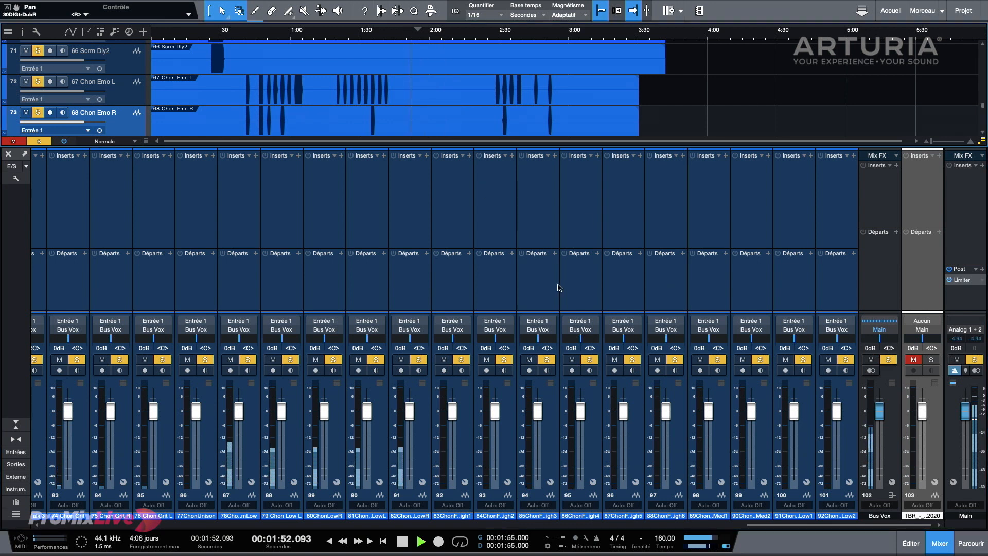
# - Pan vocal tracks 78 Chon Harm Low through 83 Chon Fals High 1 alternately hard left and hard right, and stop playback
pyautogui.moveTo(238, 339); pyautogui.dragTo(218, 342)
pyautogui.moveTo(281, 340); pyautogui.dragTo(303, 342)
pyautogui.moveTo(367, 340); pyautogui.dragTo(388, 348)
pyautogui.moveTo(453, 341); pyautogui.dragTo(470, 341)
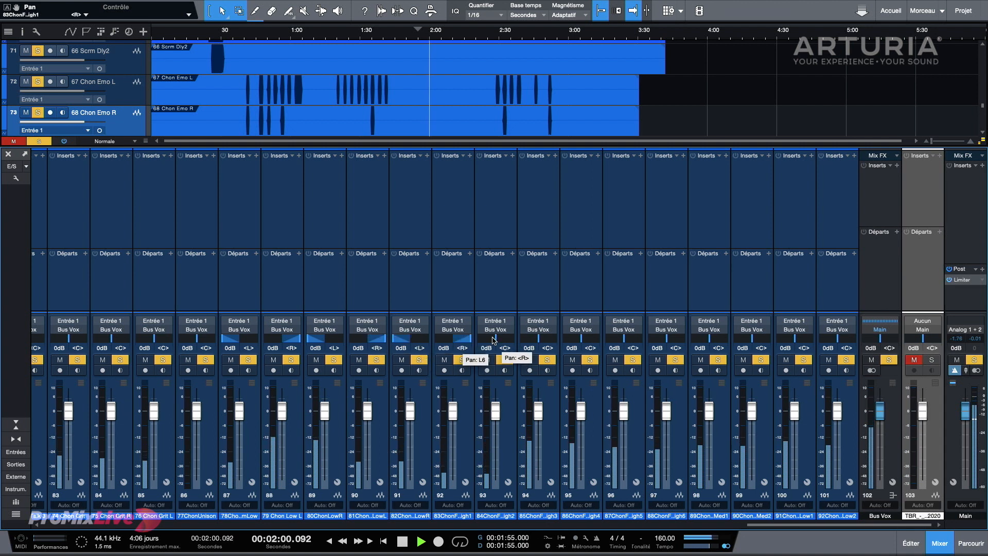
pyautogui.press('space')
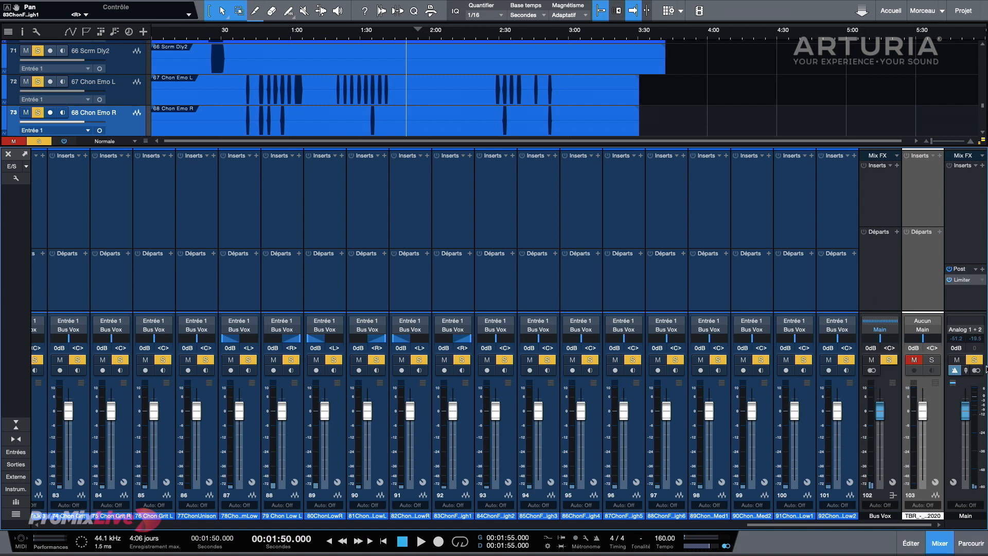
# - Solo the reference mix channel in the mixer, play it from 1:50, and clear its solo after stopping
pyautogui.click(933, 360)
pyautogui.press('space')
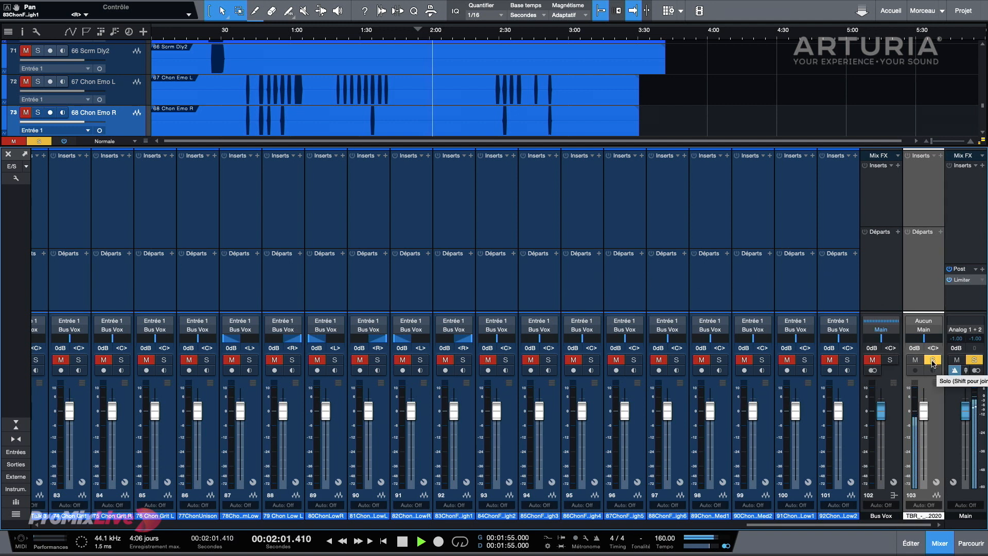
pyautogui.press('space')
pyautogui.click(933, 362)
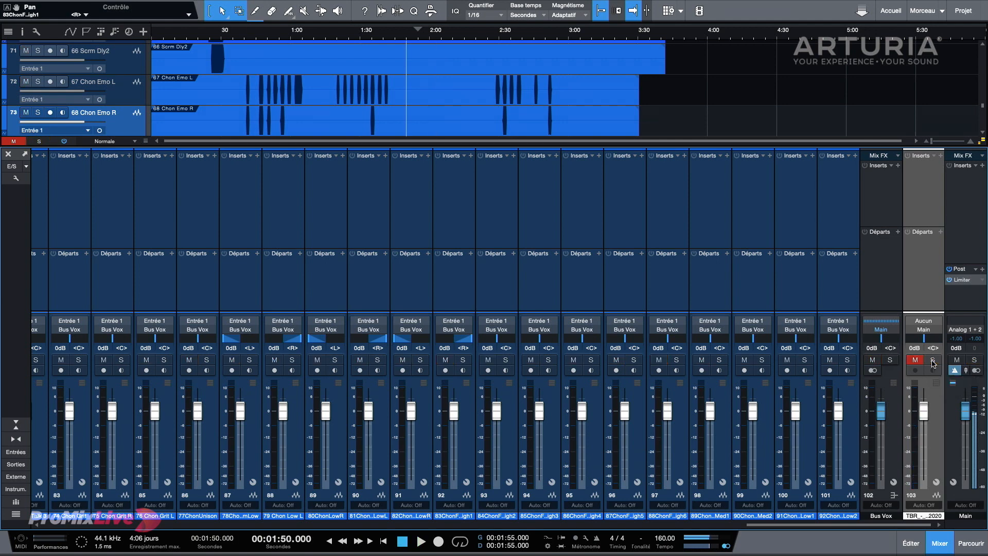
# - Select the 13 Room L hats drum track and show its mixer channels, solo Bus Drum and start playback
pyautogui.click(9, 154)
pyautogui.scroll(20, 105, 163)
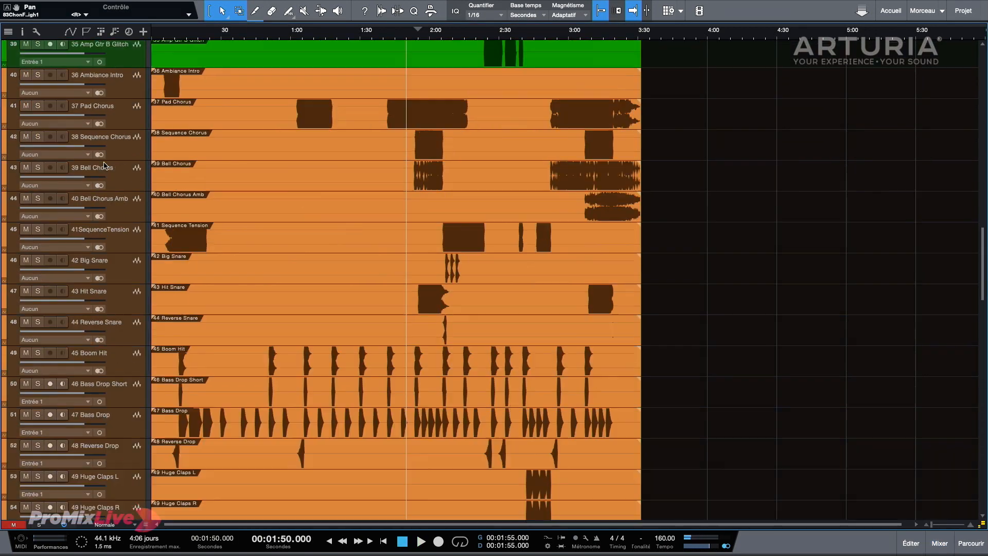
pyautogui.click(129, 311)
pyautogui.press('F3')
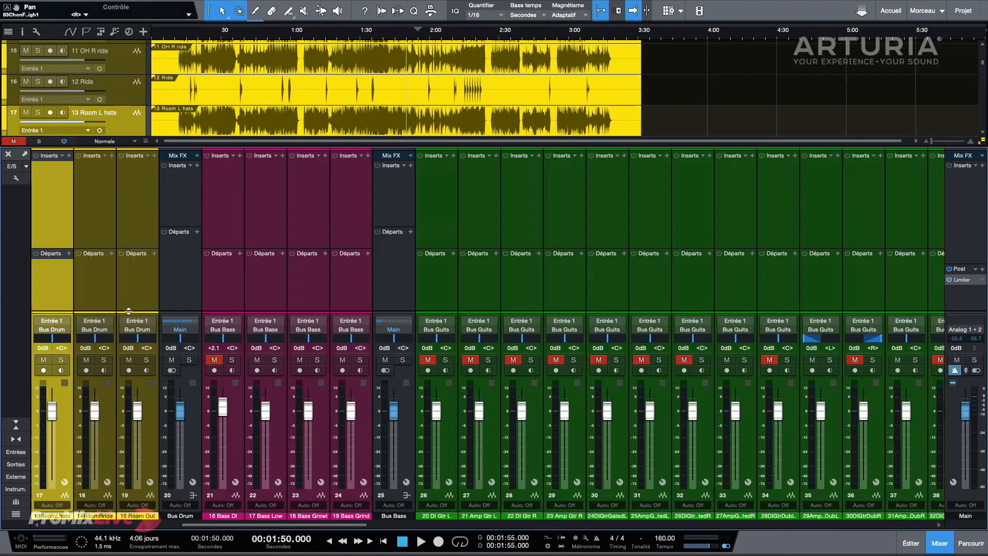
pyautogui.click(190, 362)
pyautogui.press('space')
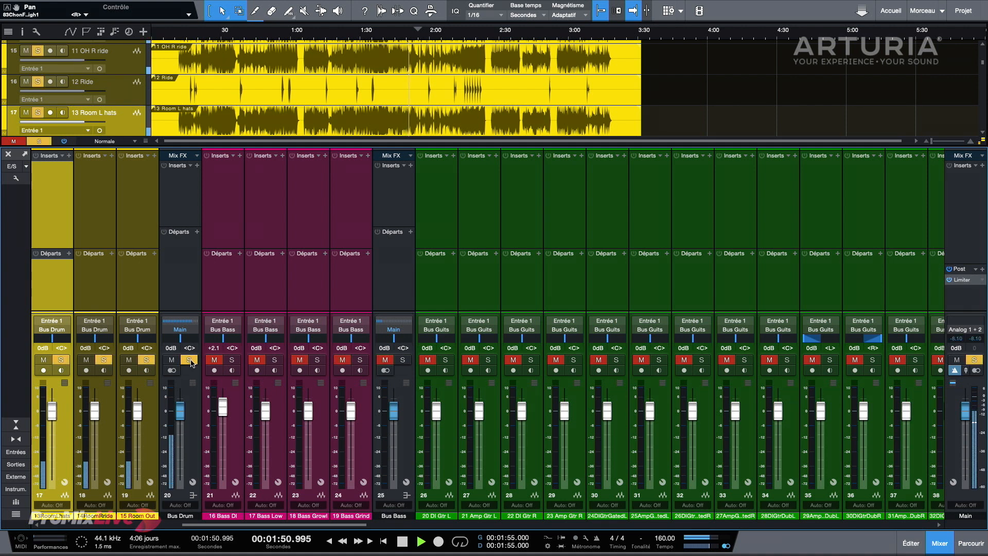
# - Close the mixer and look over the soloed drum tracks up to 000 Kick Trig during playback
pyautogui.click(9, 155)
pyautogui.scroll(5, 397, 138)
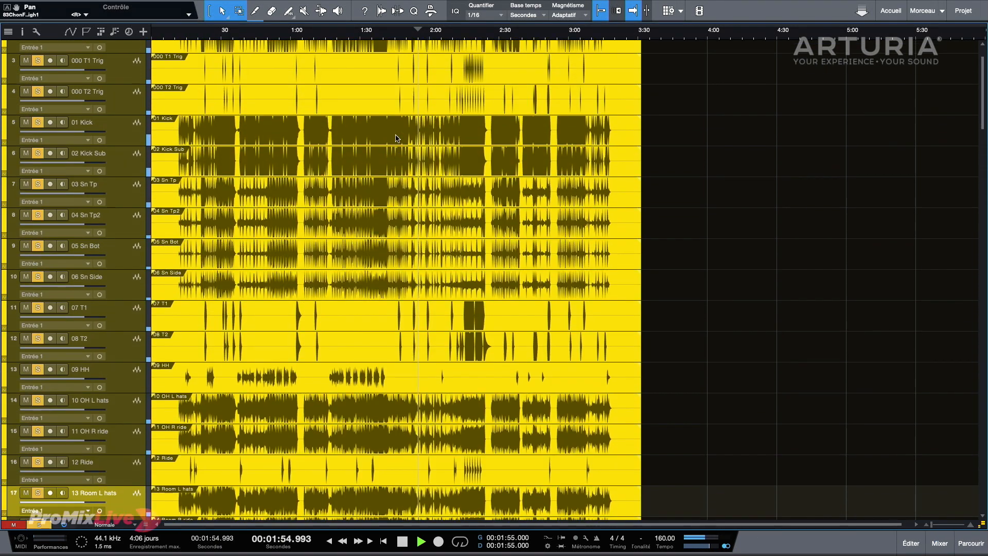
pyautogui.scroll(2, 387, 55)
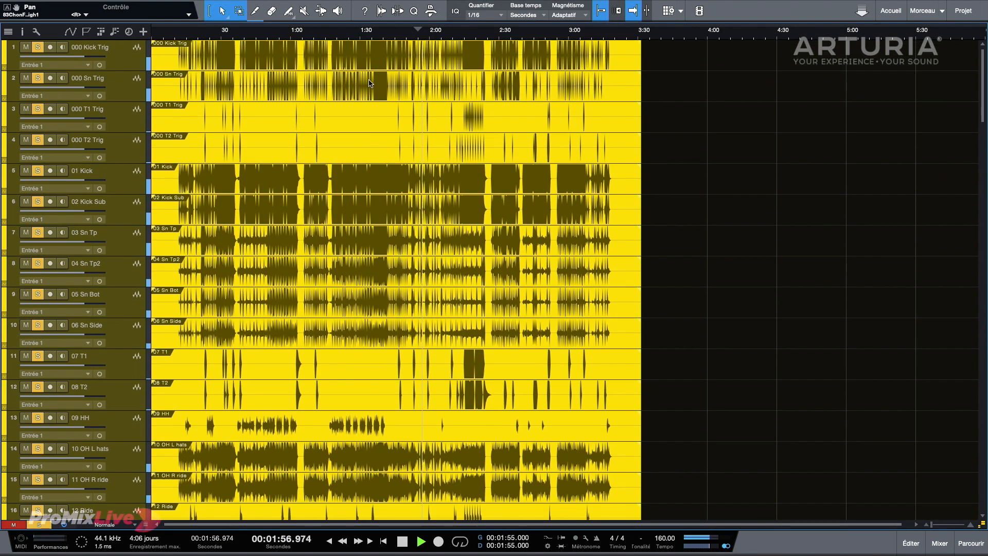
# - Look over the soloed drum tracks during playback, select 05 Sn Bot, show its mixer channels and stop playback
pyautogui.scroll(2, 366, 33)
pyautogui.scroll(2, 380, 33)
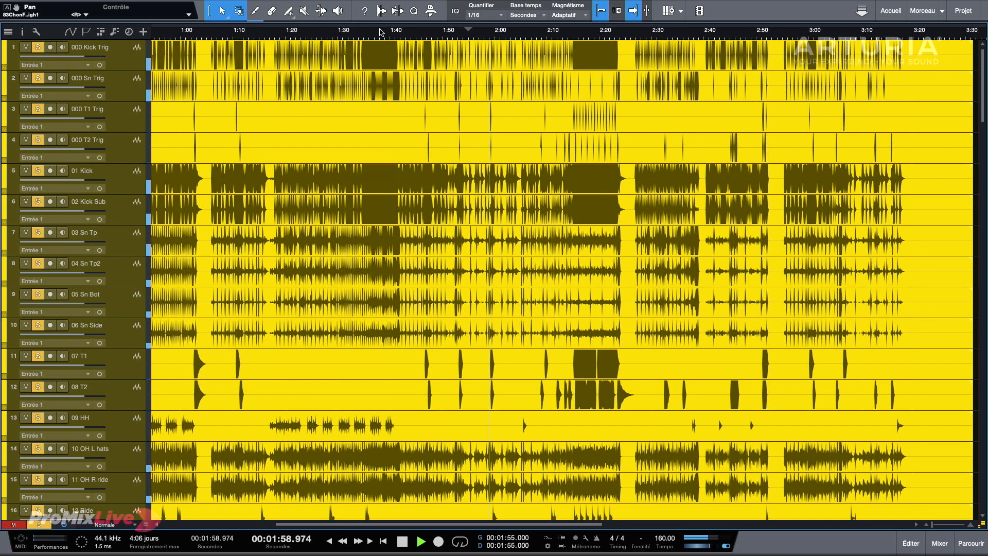
pyautogui.scroll(-2, 499, 32)
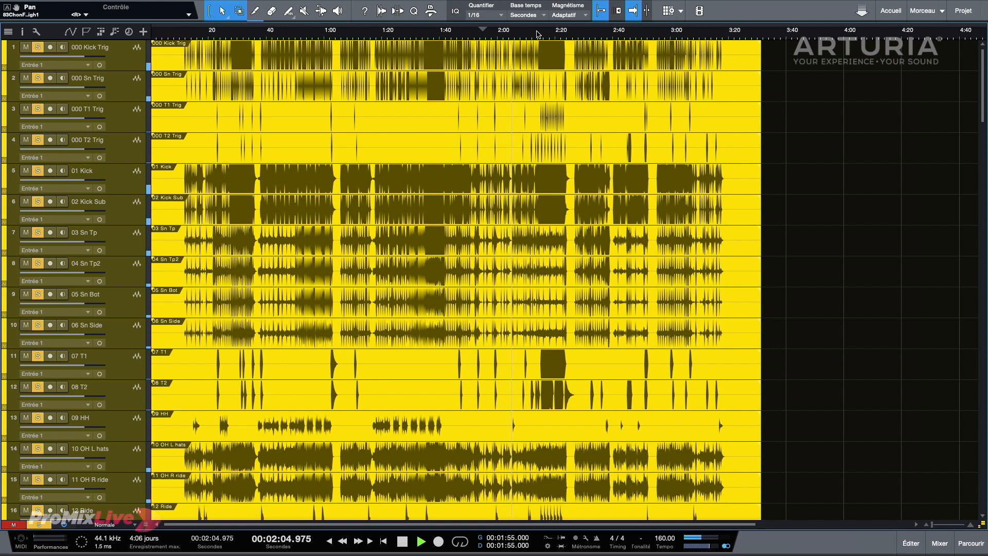
pyautogui.click(125, 305)
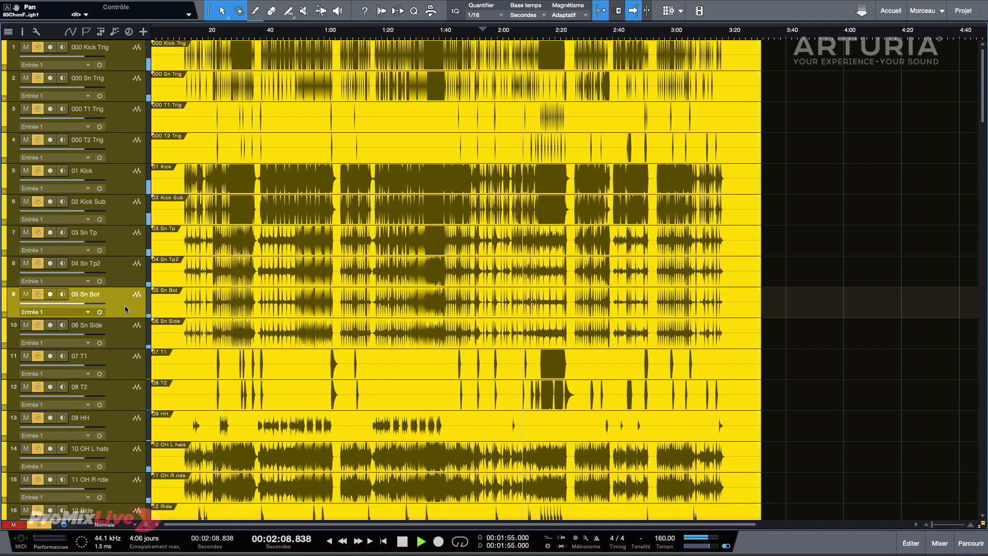
pyautogui.press('F3')
pyautogui.press('space')
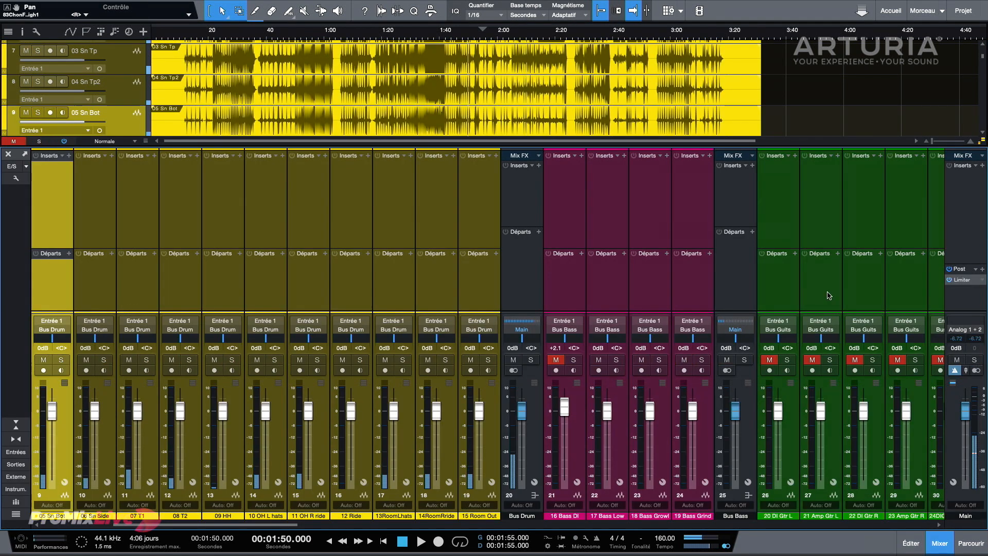
# - Solo the reference mix channel in the mixer, play it from 1:50, and stop playback
pyautogui.hscroll(15, 828, 293)
pyautogui.hscroll(12, 828, 295)
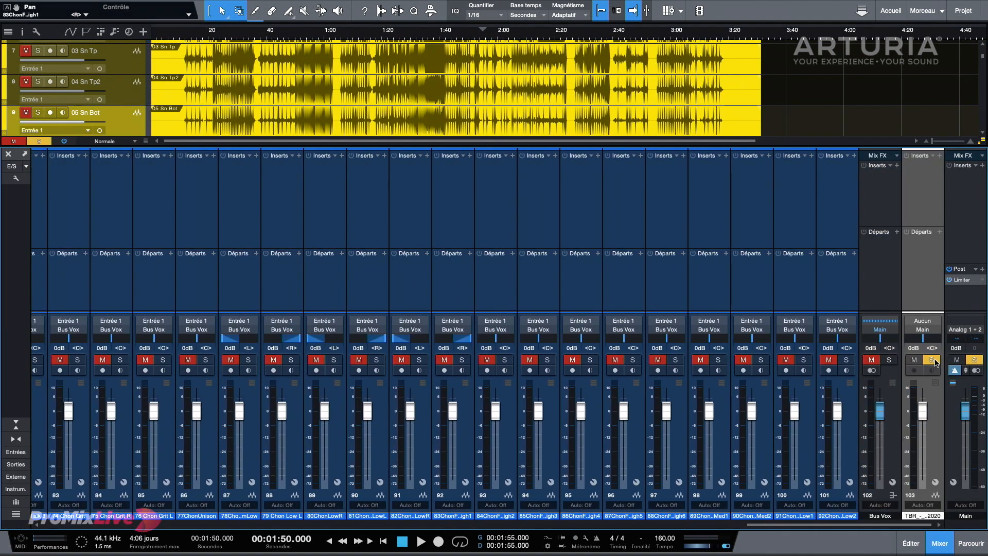
pyautogui.click(936, 360)
pyautogui.press('space')
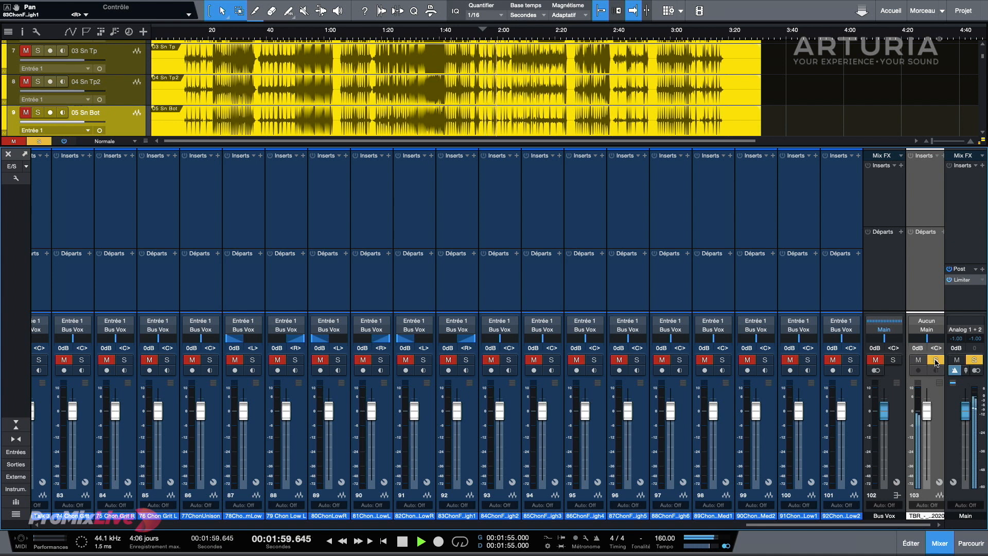
pyautogui.press('space')
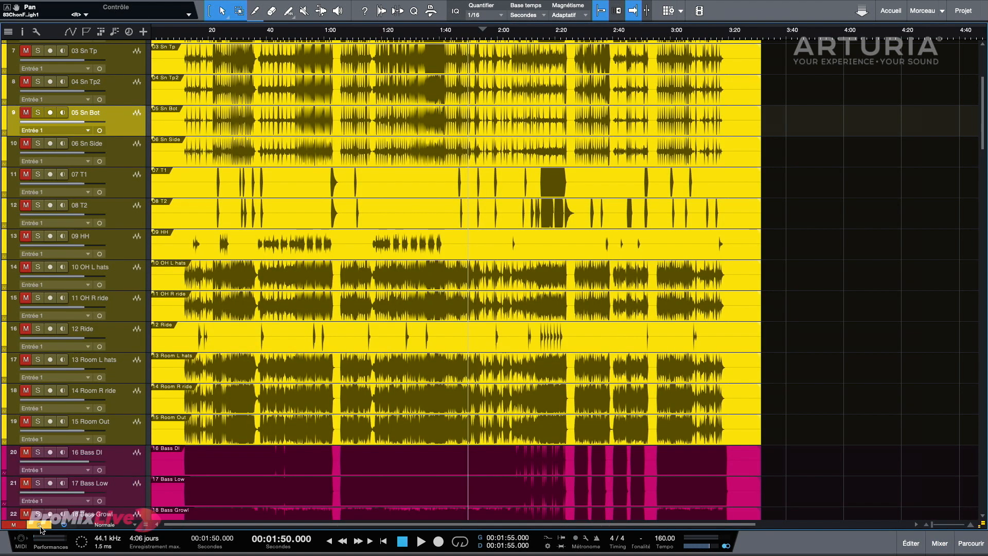
# - Clear the active solos in the track view, solo 29 Amp Gtr Dub L and 31 Amp Gtr Dub R, and play from 1:50
pyautogui.click(40, 525)
pyautogui.scroll(5, 119, 296)
pyautogui.scroll(-20, 120, 294)
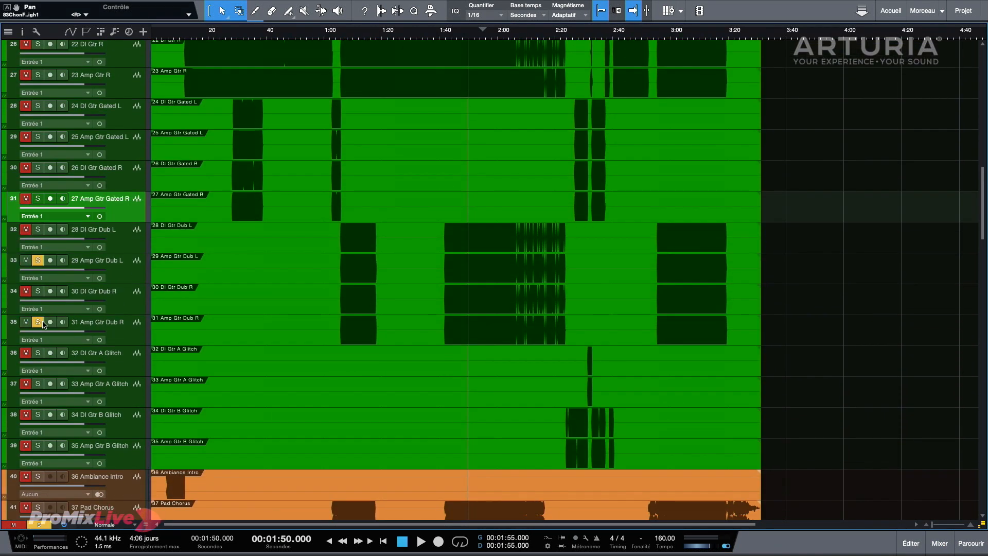
pyautogui.press('space')
# - Show the inspector with 29 Amp Gtr Dub L selected, select 31 Amp Gtr Dub R, pan it hard right, and stop playback
pyautogui.click(121, 279)
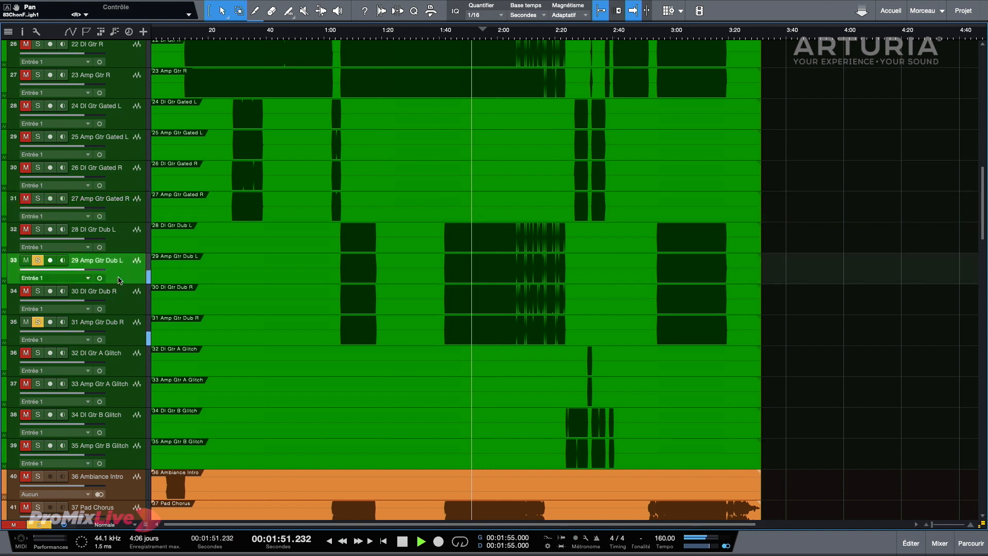
pyautogui.click(22, 31)
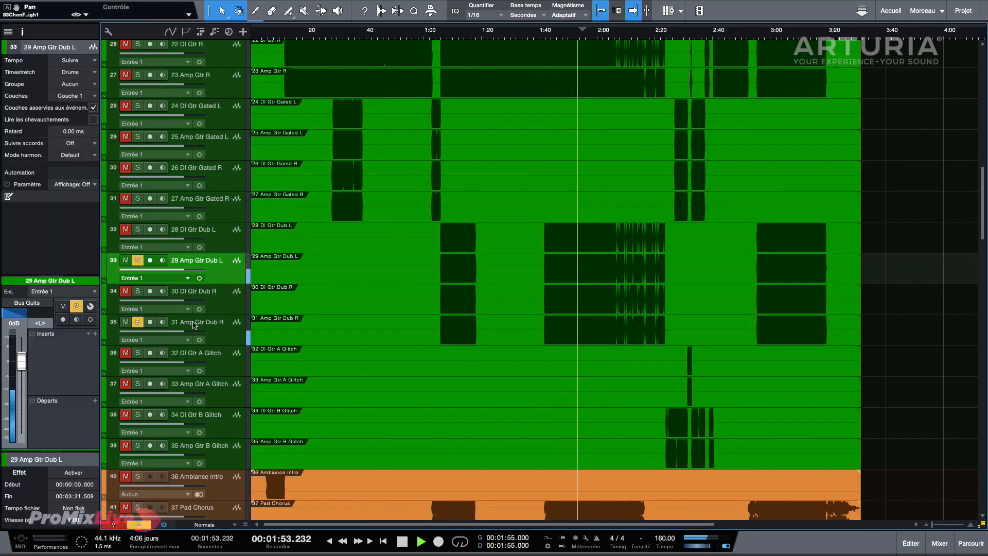
pyautogui.click(222, 338)
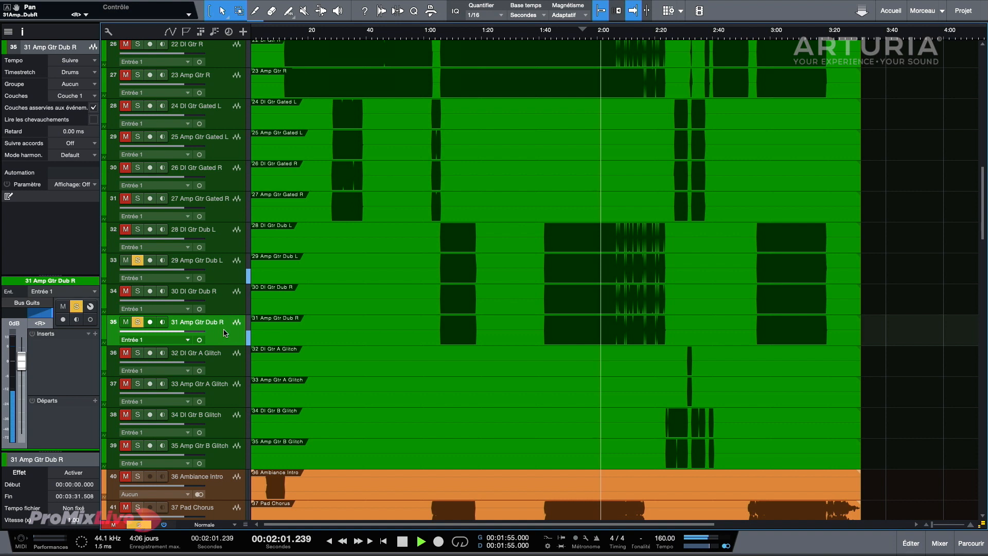
pyautogui.scroll(5, 224, 332)
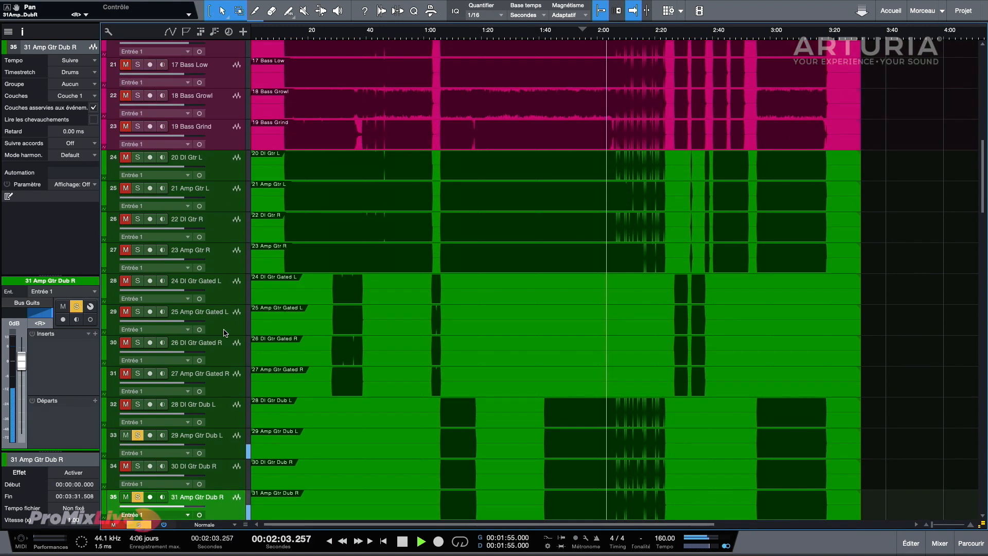
pyautogui.press('space')
# - Solo 25 Amp Gtr Gated L and 27 Amp Gtr Gated R, pan track 27 hard right, and play them from 0:30
pyautogui.scroll(-4, 222, 248)
pyautogui.click(221, 248)
pyautogui.press('space')
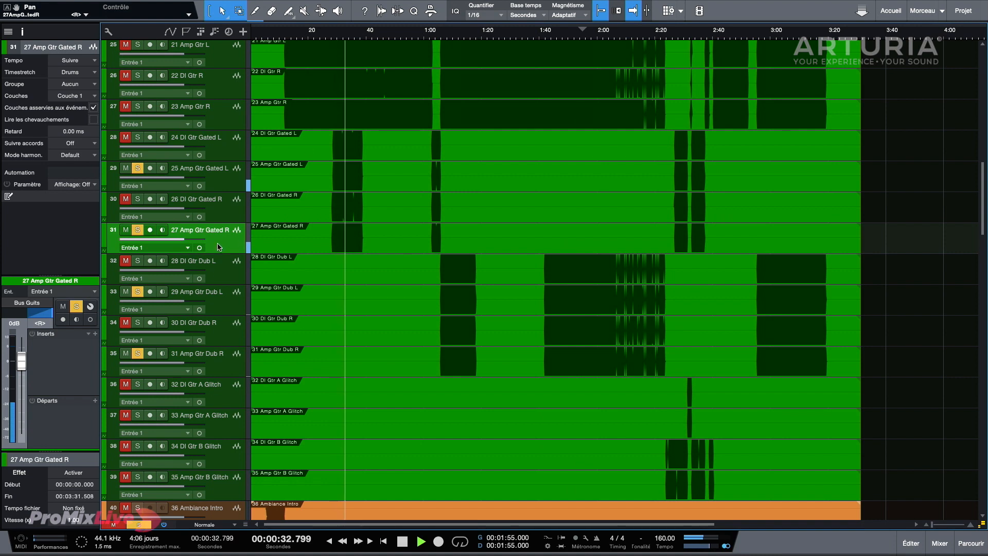
pyautogui.scroll(5, 341, 35)
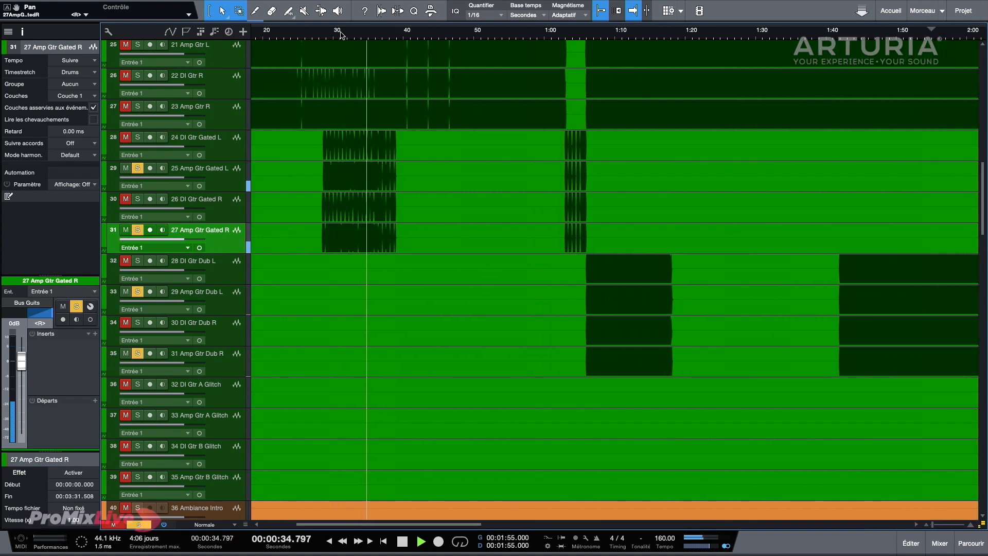
pyautogui.press('space')
# - Replace the gated amp solos with 24 DI Gtr Gated L and 26 DI Gtr Gated R, pan track 26 hard right, and play from 0:30
pyautogui.click(138, 168)
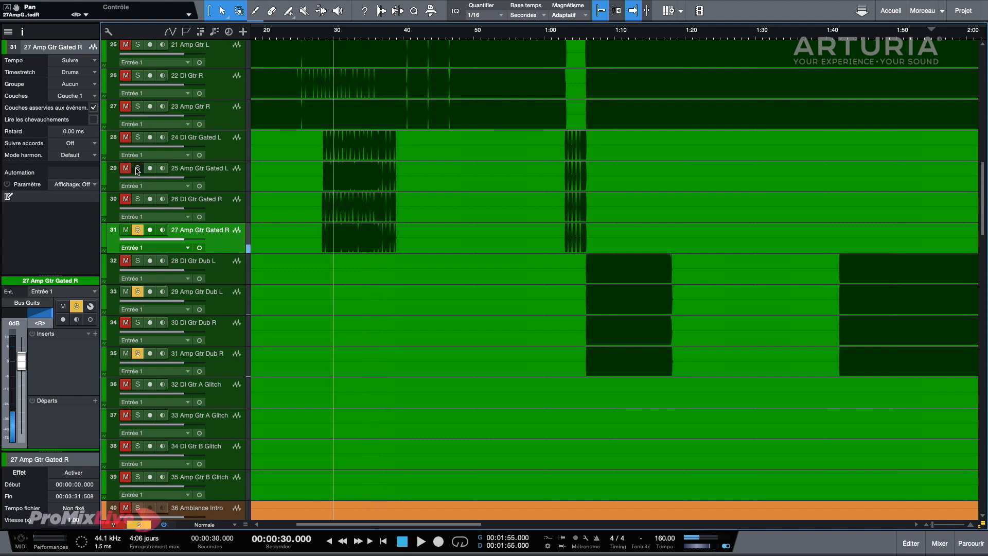
pyautogui.click(138, 230)
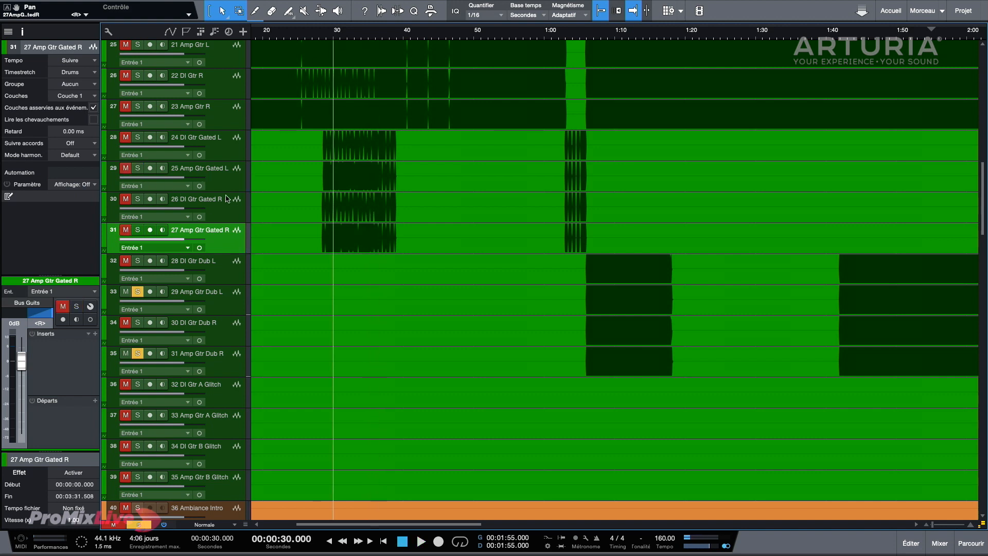
pyautogui.click(225, 149)
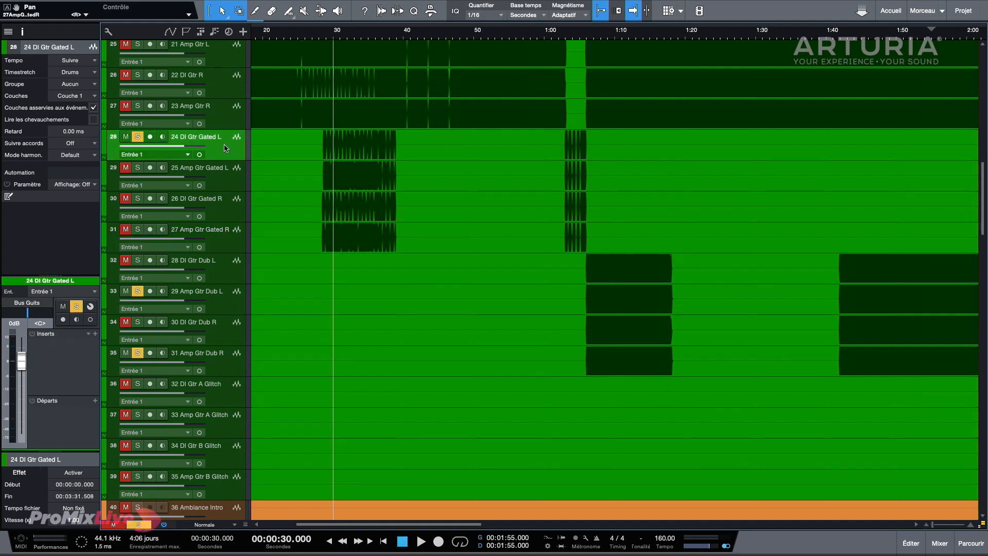
pyautogui.click(208, 212)
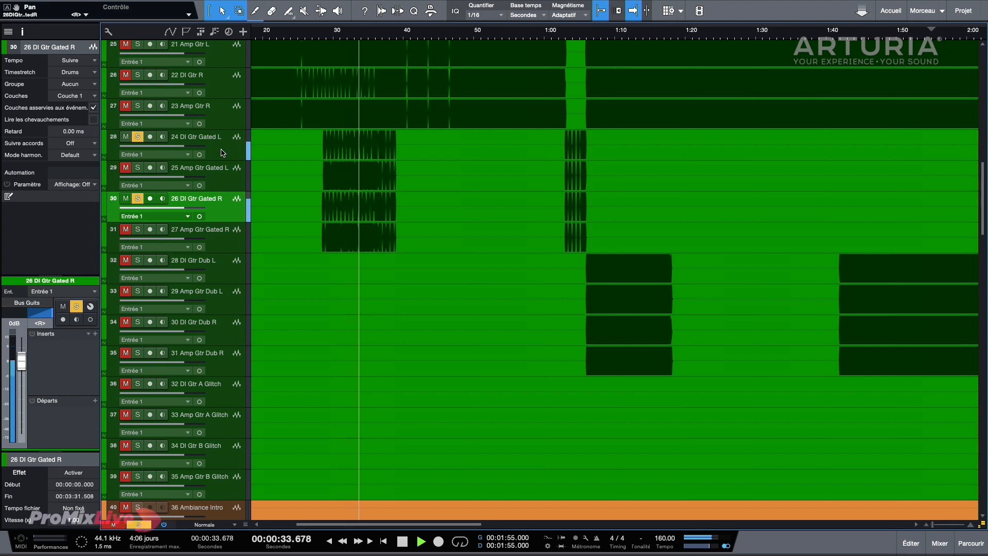
pyautogui.press('space')
# - Clear the gated DI guitar solos, solo the reference mix track at the end of the track list, and play it from 0:30
pyautogui.click(137, 198)
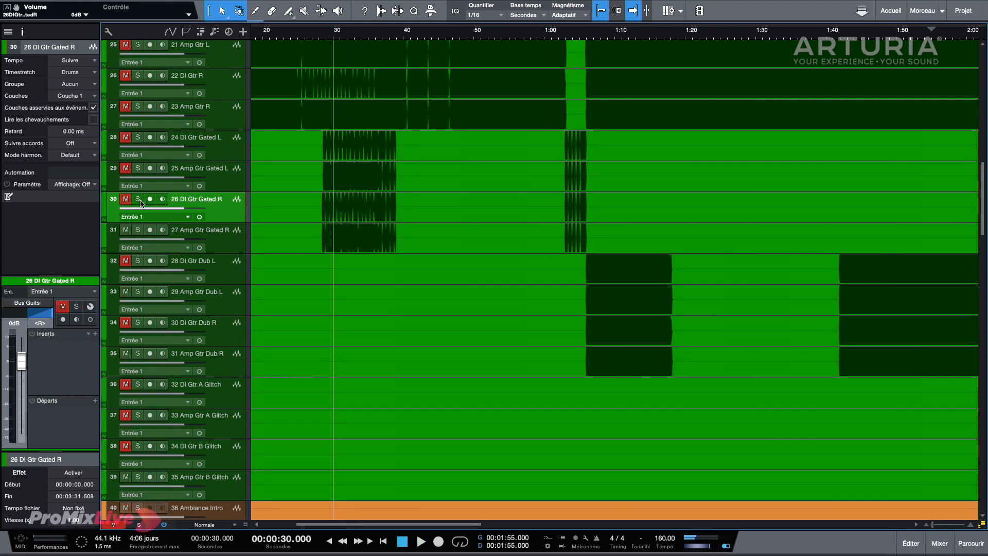
pyautogui.scroll(-20, 210, 219)
pyautogui.click(137, 475)
pyautogui.press('space')
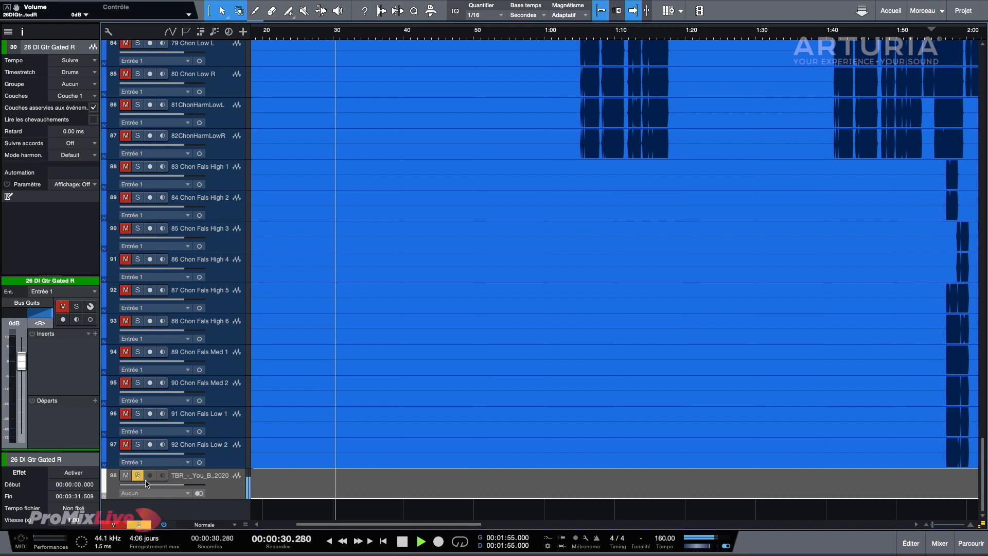
# - Return to the gated guitar tracks, replay the reference mix from about 0:29 to compare their section, and stop playback
pyautogui.scroll(20, 324, 136)
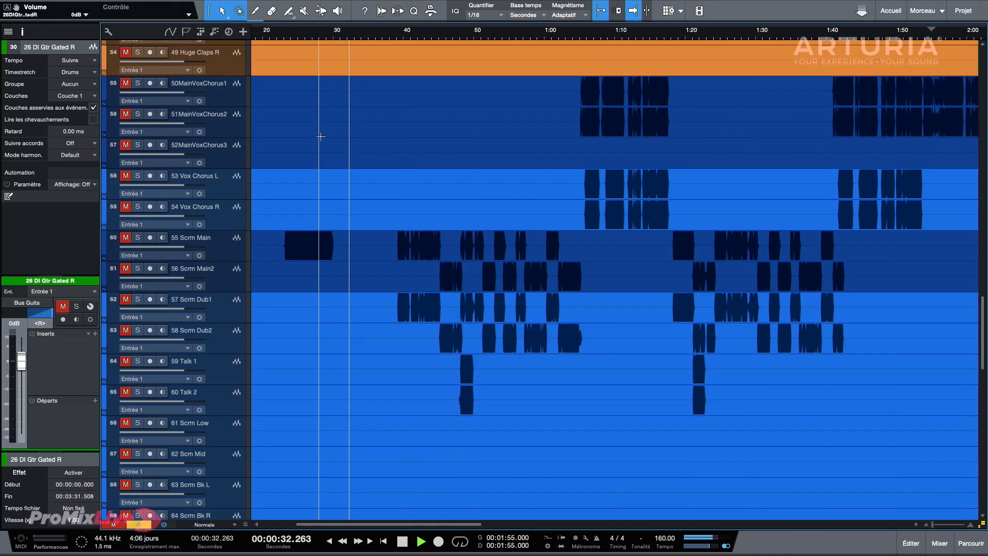
pyautogui.scroll(1, 321, 136)
pyautogui.click(326, 34)
pyautogui.click(323, 34)
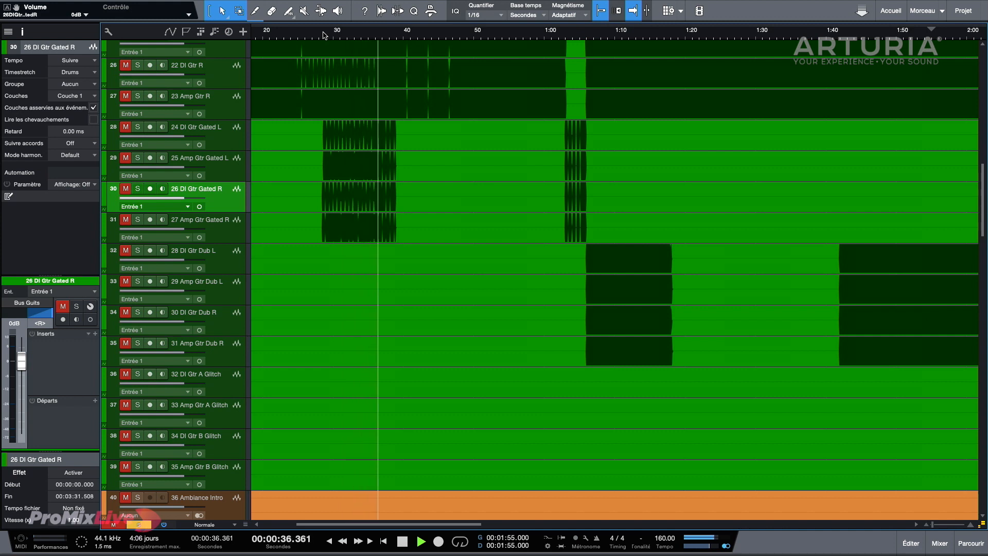
pyautogui.press('space')
# - Listen to 17 Bass Low, 18 Bass Growl and 19 Bass Grind soloed one at a time during playback
pyautogui.scroll(-20, 229, 498)
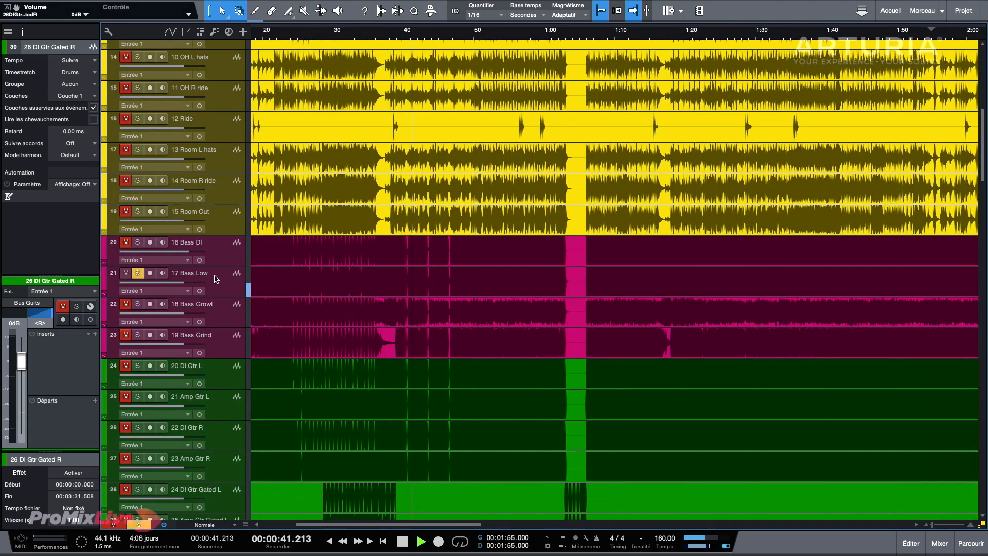
pyautogui.click(136, 273)
pyautogui.click(137, 303)
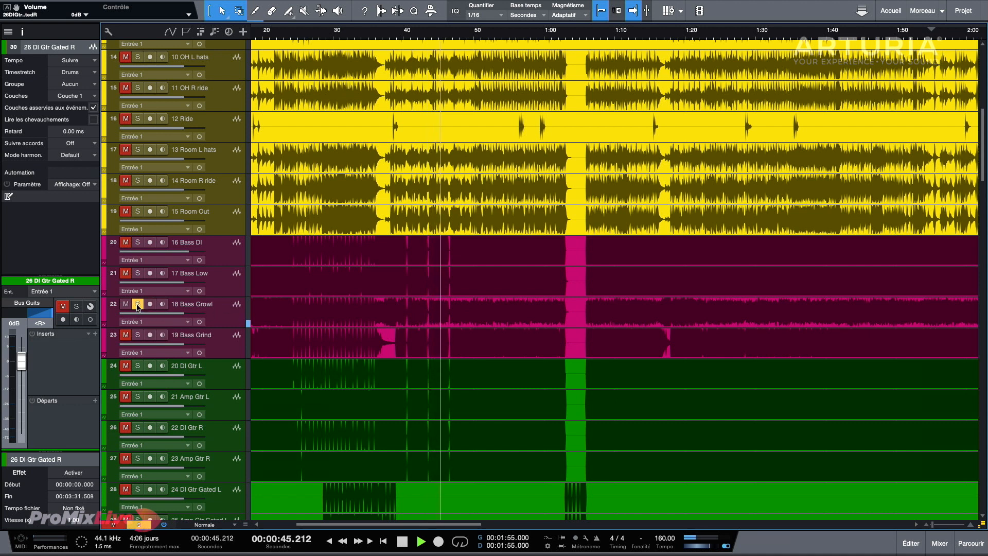
pyautogui.click(138, 304)
pyautogui.click(138, 335)
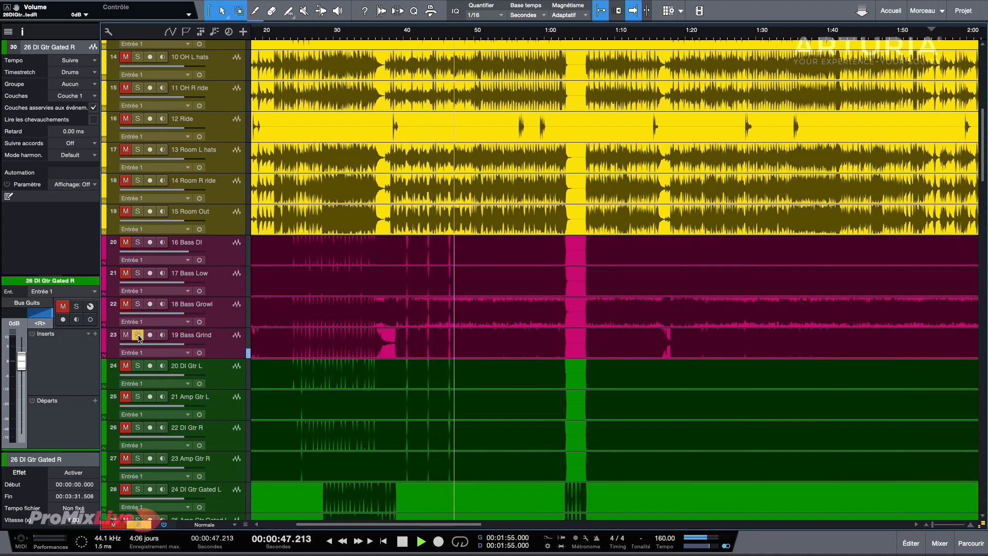
pyautogui.click(138, 335)
pyautogui.click(137, 303)
pyautogui.click(137, 303)
# - Solo 17 Bass Low, 18 Bass Growl and 19 Bass Grind together, listen to them, and stop playback
pyautogui.click(138, 273)
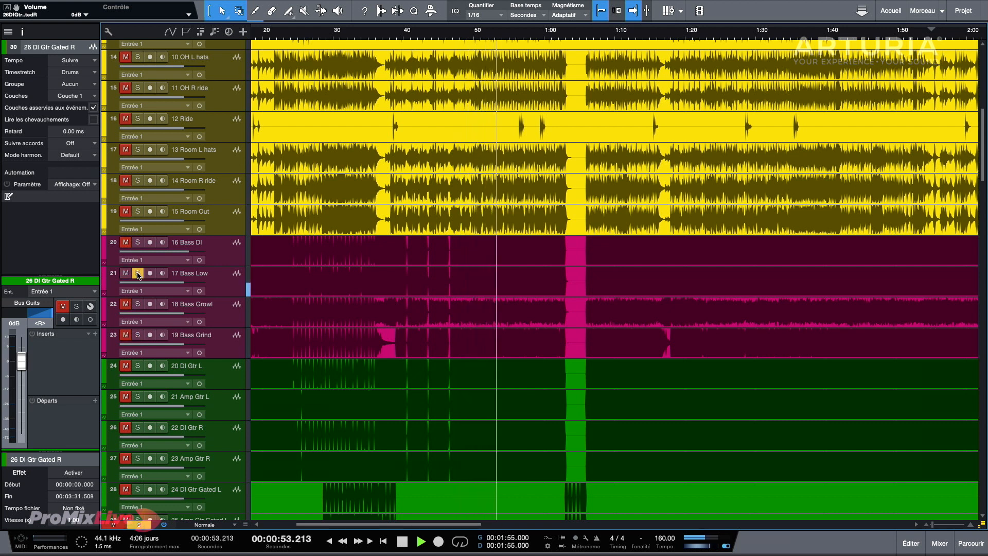
pyautogui.click(137, 304)
pyautogui.click(138, 335)
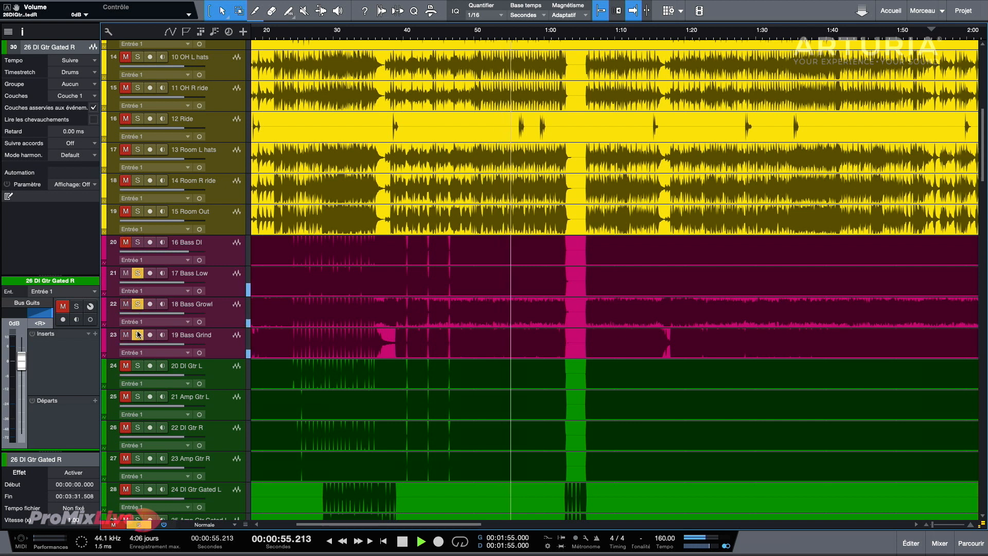
pyautogui.press('space')
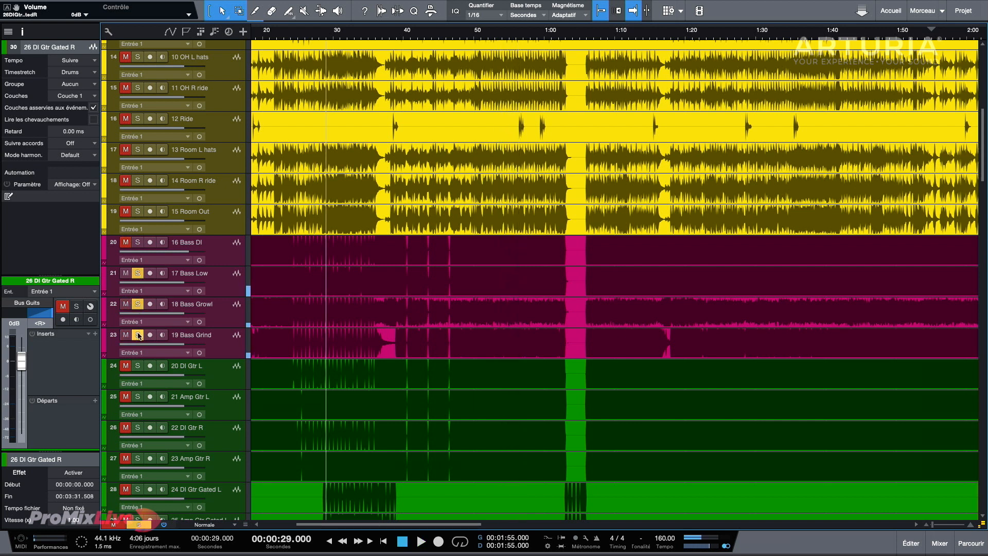